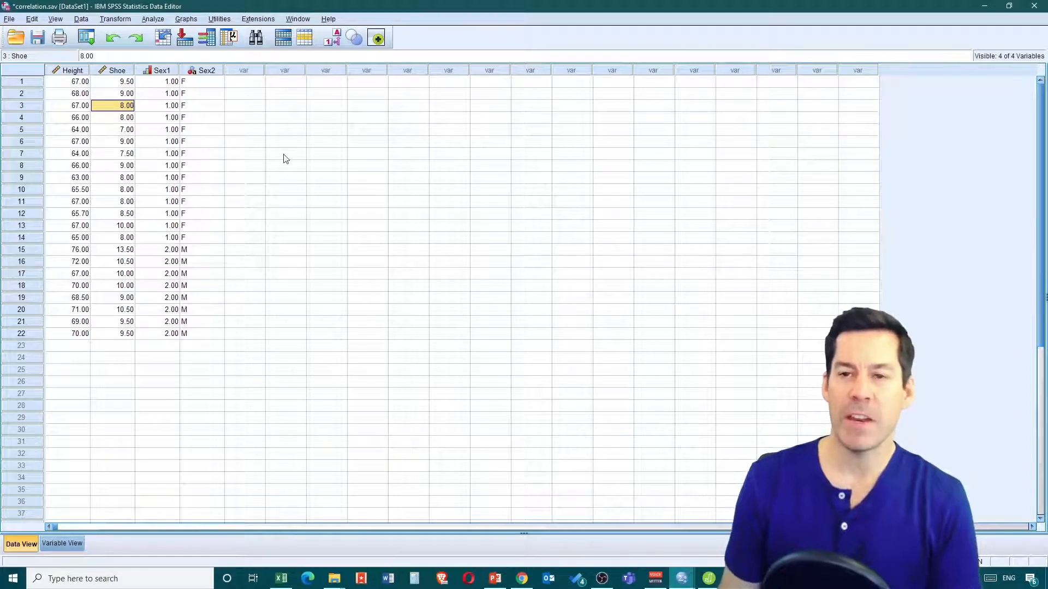
Set up a Linear Regression with Height as the dependent variable and Shoe as the independent variable.
{"action": "left_click", "coordinate": [153, 21]}
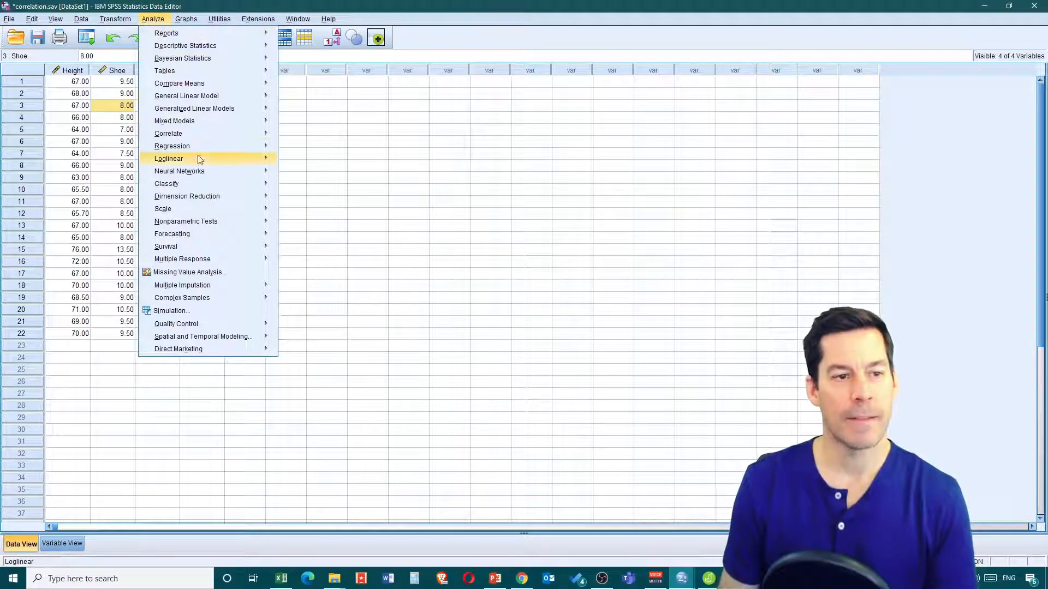
{"action": "mouse_move", "coordinate": [211, 151]}
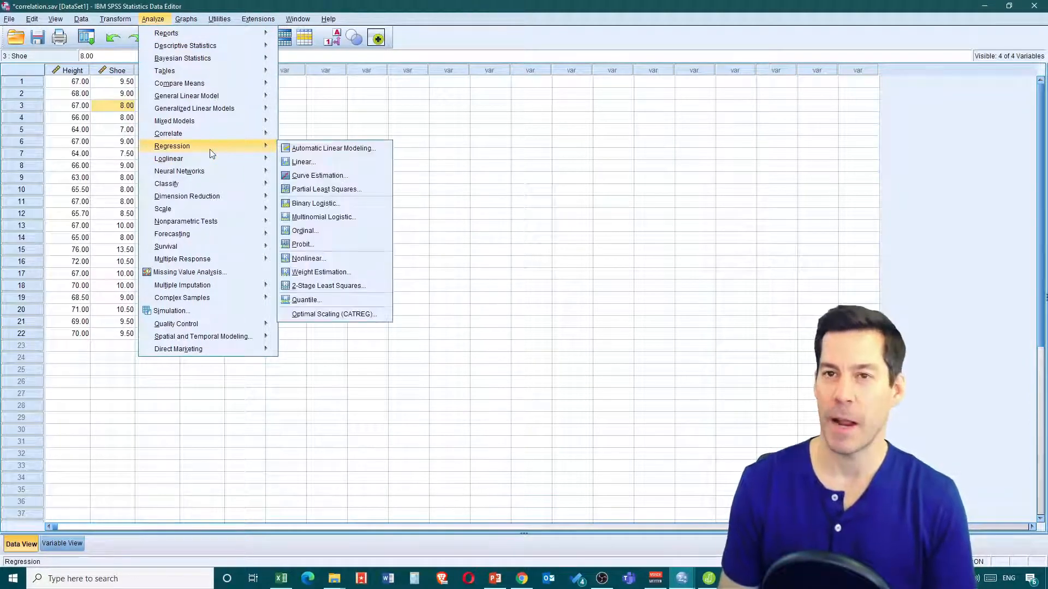
{"action": "left_click", "coordinate": [315, 161]}
{"action": "left_click_drag", "start_coordinate": [507, 171], "coordinate": [476, 91]}
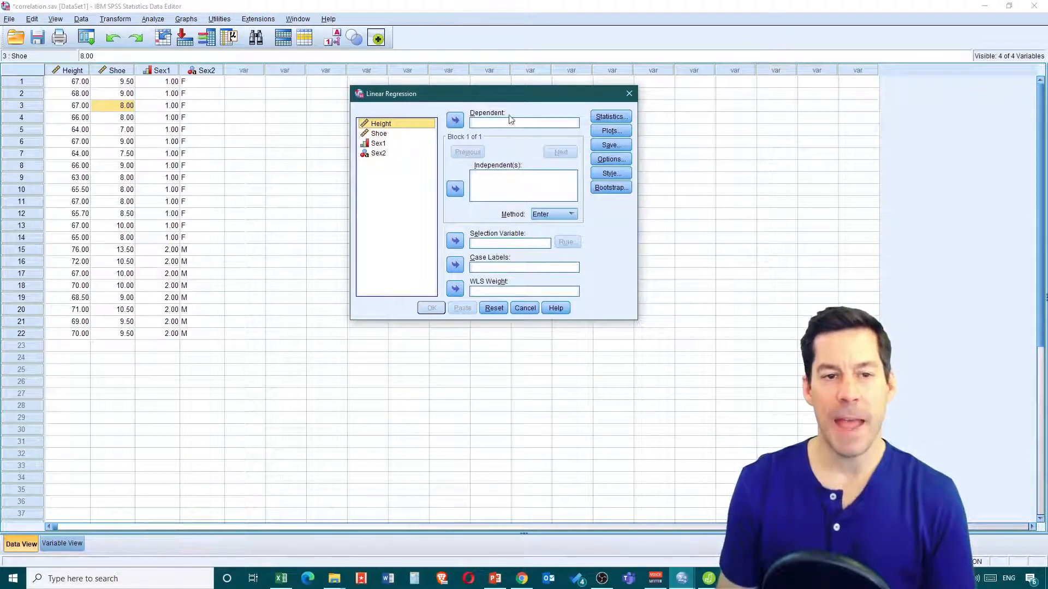
{"action": "left_click", "coordinate": [455, 121]}
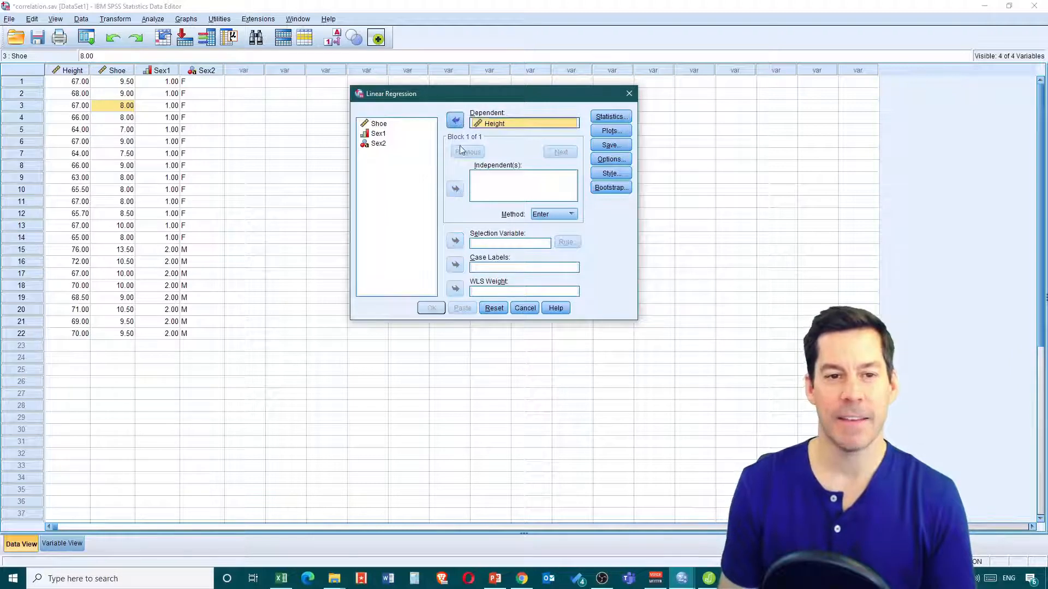
{"action": "left_click", "coordinate": [388, 125]}
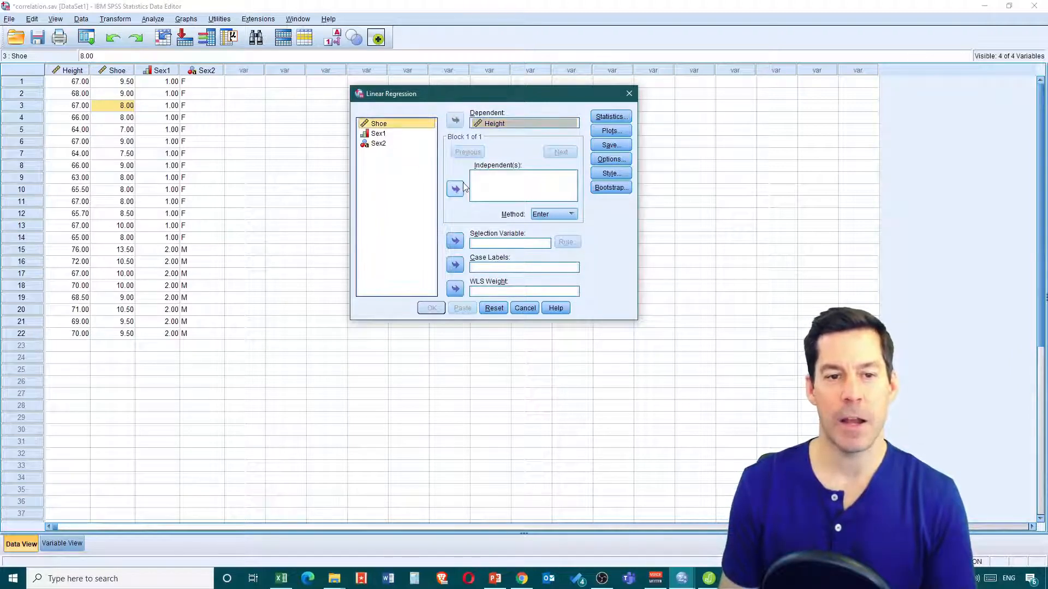
{"action": "left_click", "coordinate": [457, 189]}
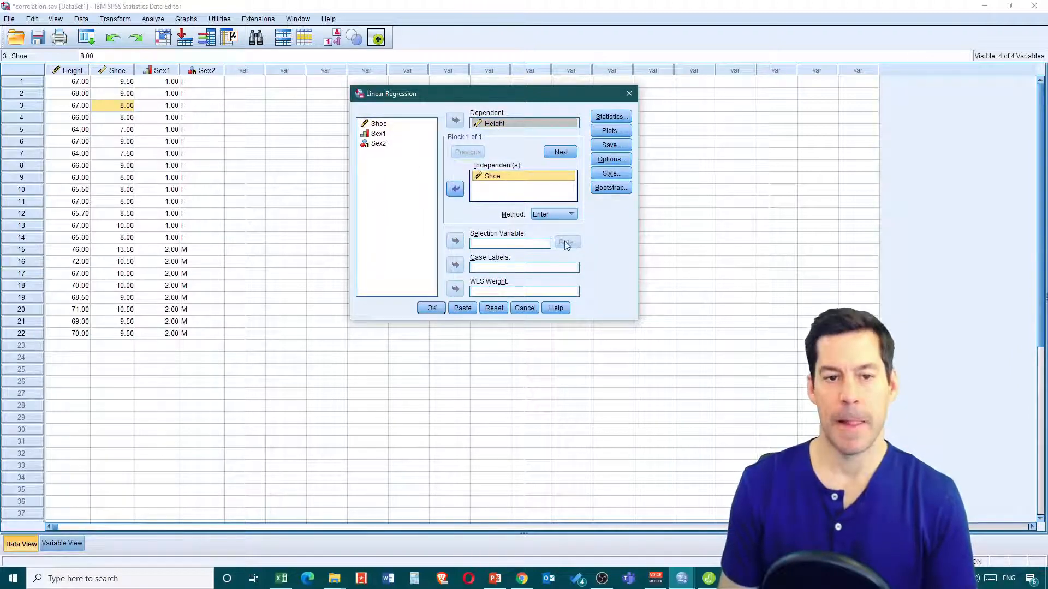
Review the regression's Statistics, Plots and Options settings, keep the defaults, and run the analysis.
{"action": "left_click", "coordinate": [620, 118]}
{"action": "left_click_drag", "start_coordinate": [512, 131], "coordinate": [759, 101]}
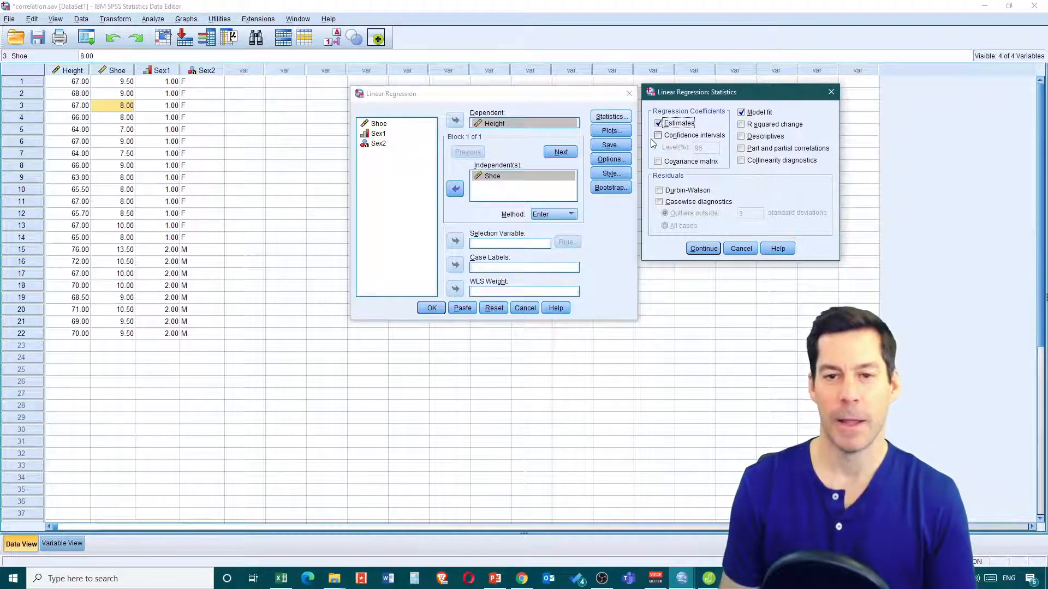
{"action": "left_click", "coordinate": [704, 249]}
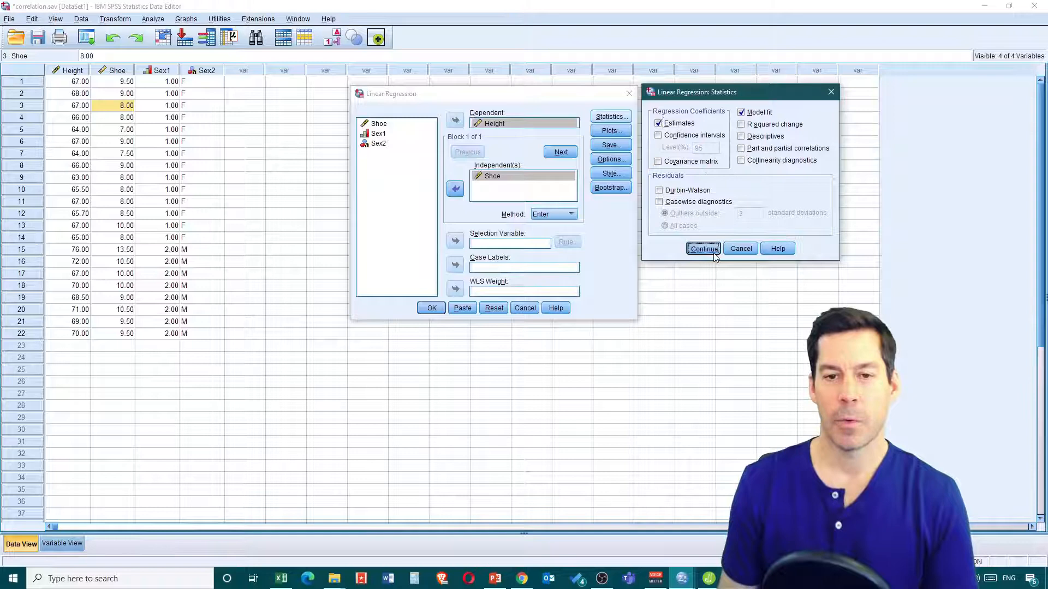
{"action": "left_click", "coordinate": [620, 134]}
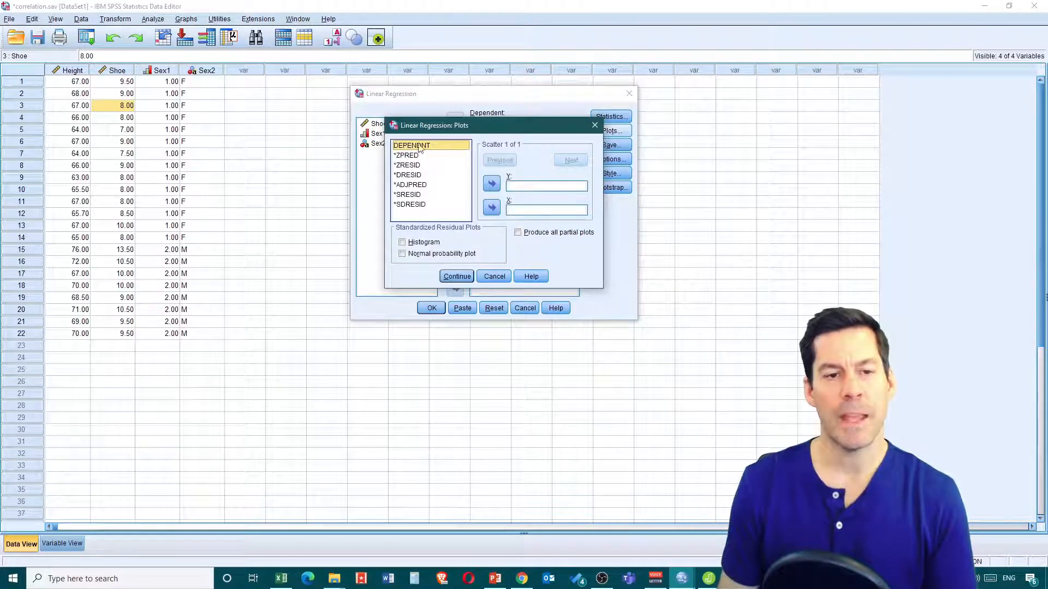
{"action": "left_click", "coordinate": [457, 276]}
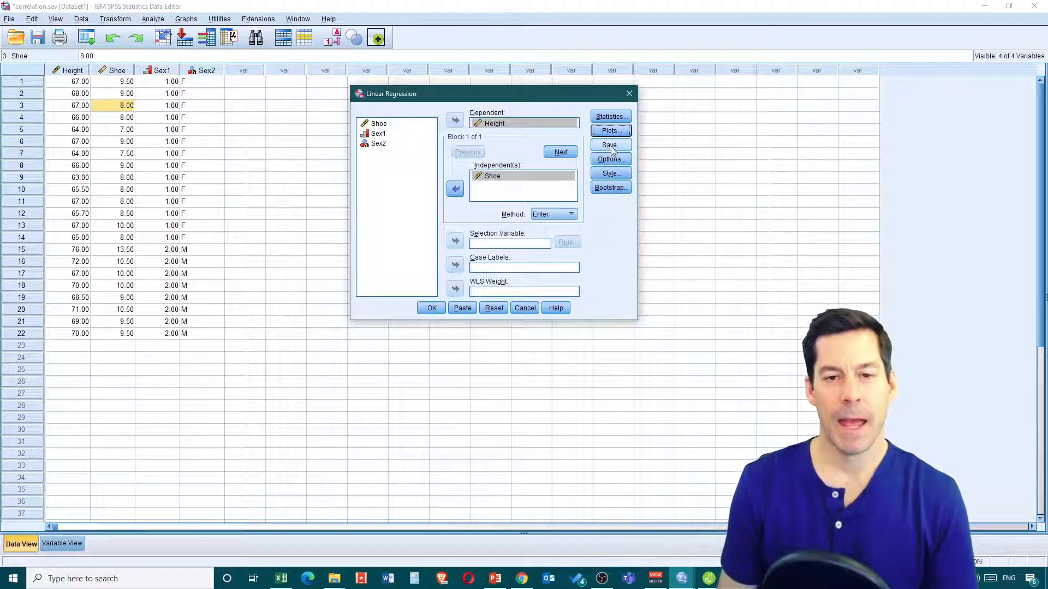
{"action": "left_click", "coordinate": [610, 159]}
{"action": "left_click_drag", "start_coordinate": [506, 127], "coordinate": [727, 99]}
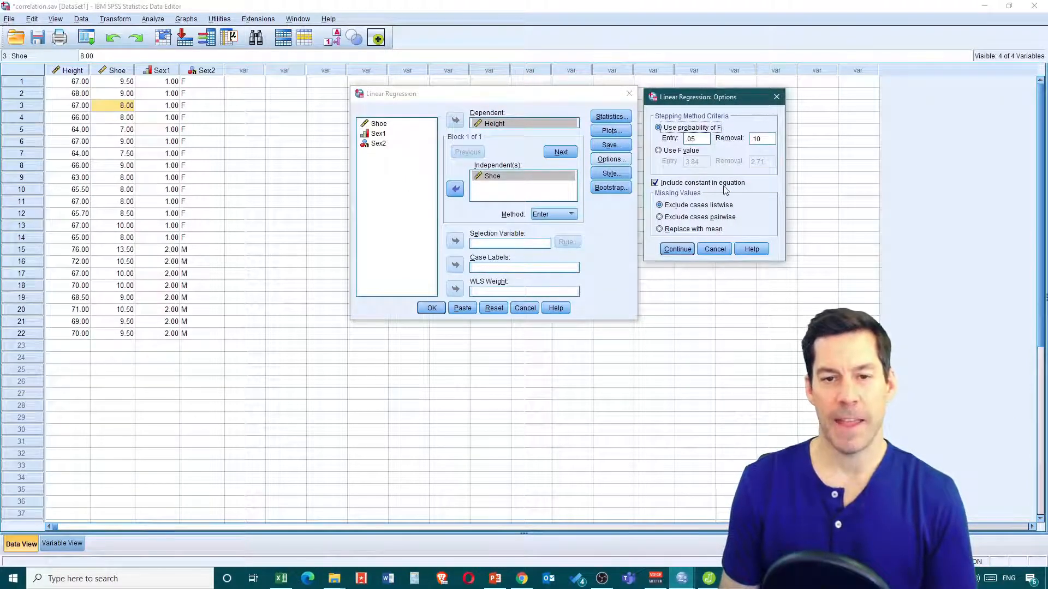
{"action": "left_click", "coordinate": [677, 249]}
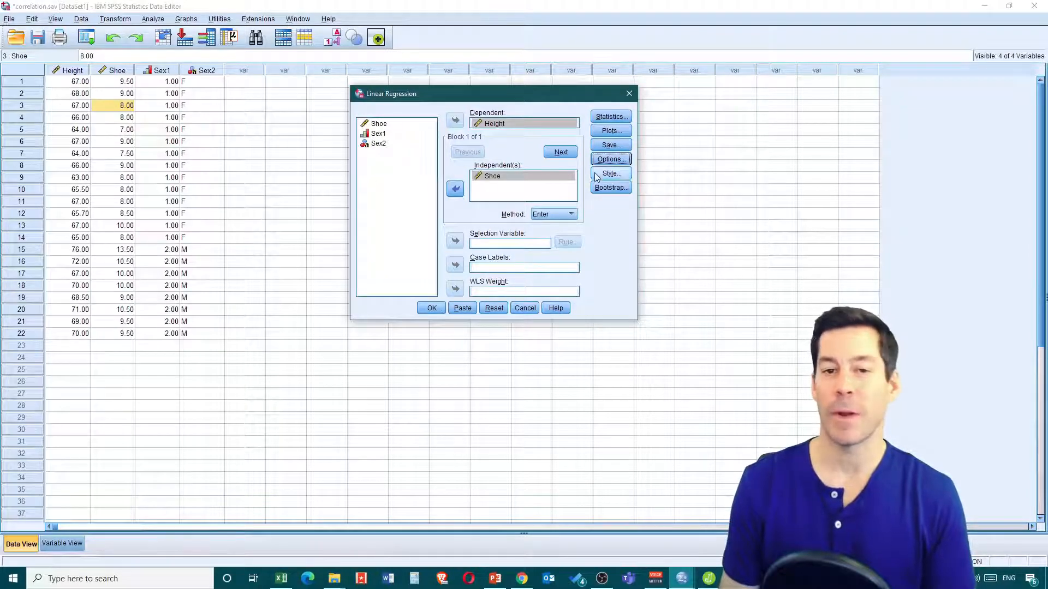
{"action": "left_click", "coordinate": [431, 309]}
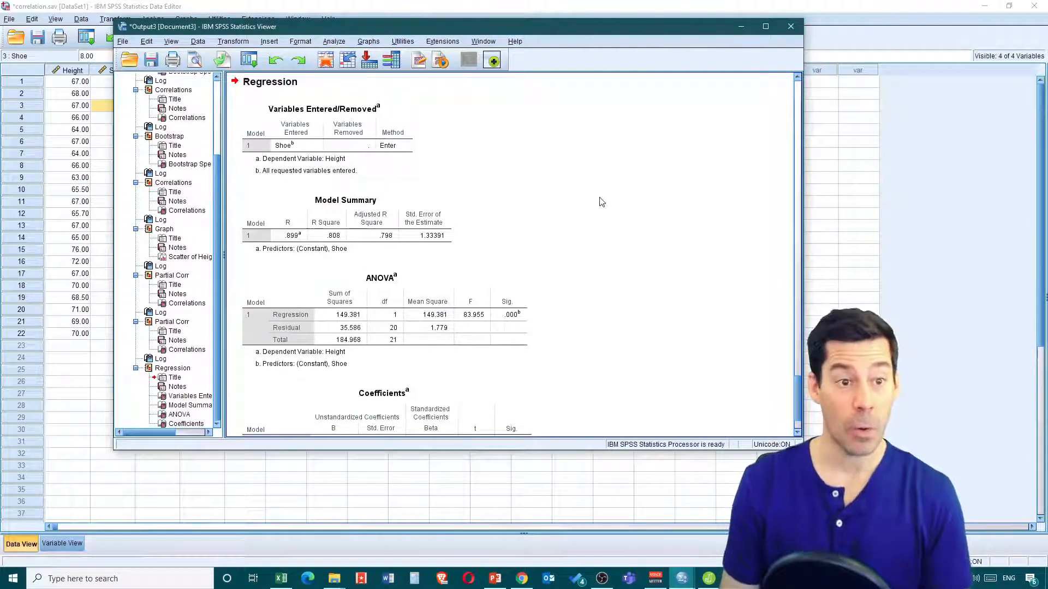
Examine the Model Summary, ANOVA and Coefficients tables in the regression output.
{"action": "scroll", "coordinate": [539, 176], "scroll_direction": "down", "scroll_amount": 2}
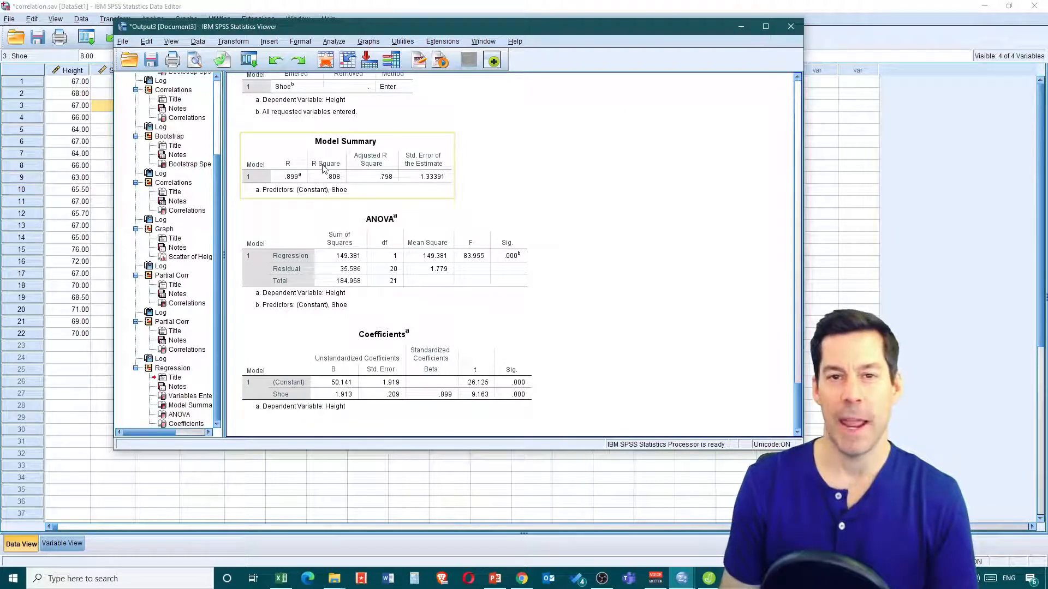
{"action": "left_click", "coordinate": [275, 213]}
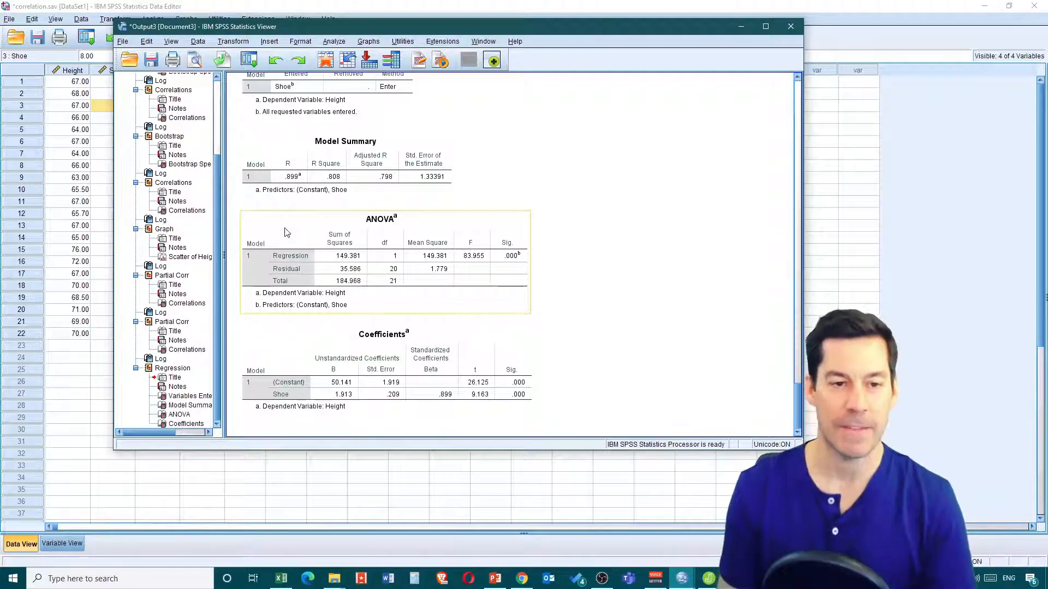
{"action": "scroll", "coordinate": [593, 276], "scroll_direction": "up", "scroll_amount": 2}
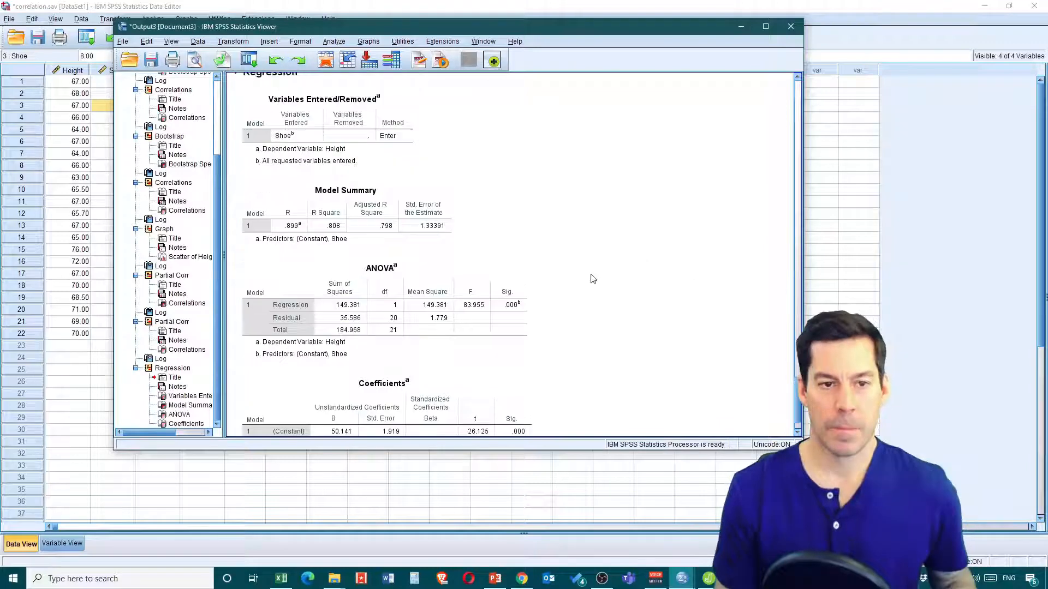
{"action": "scroll", "coordinate": [593, 276], "scroll_direction": "down", "scroll_amount": 2}
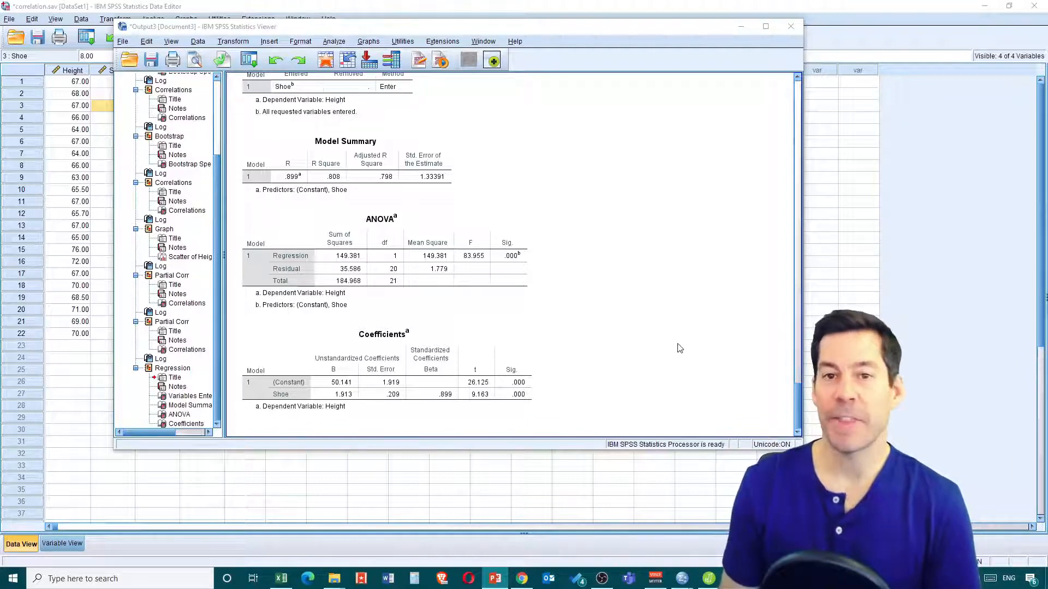
Switch to the correlation.xlsx workbook in Excel and start the Regression data analysis tool.
{"action": "left_click", "coordinate": [283, 583]}
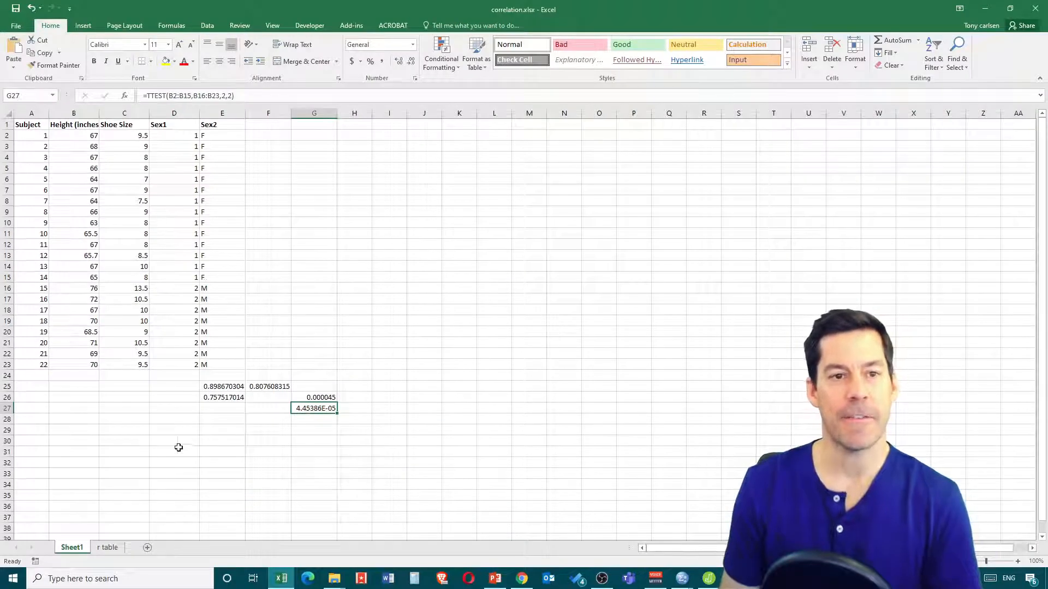
{"action": "left_click", "coordinate": [376, 278]}
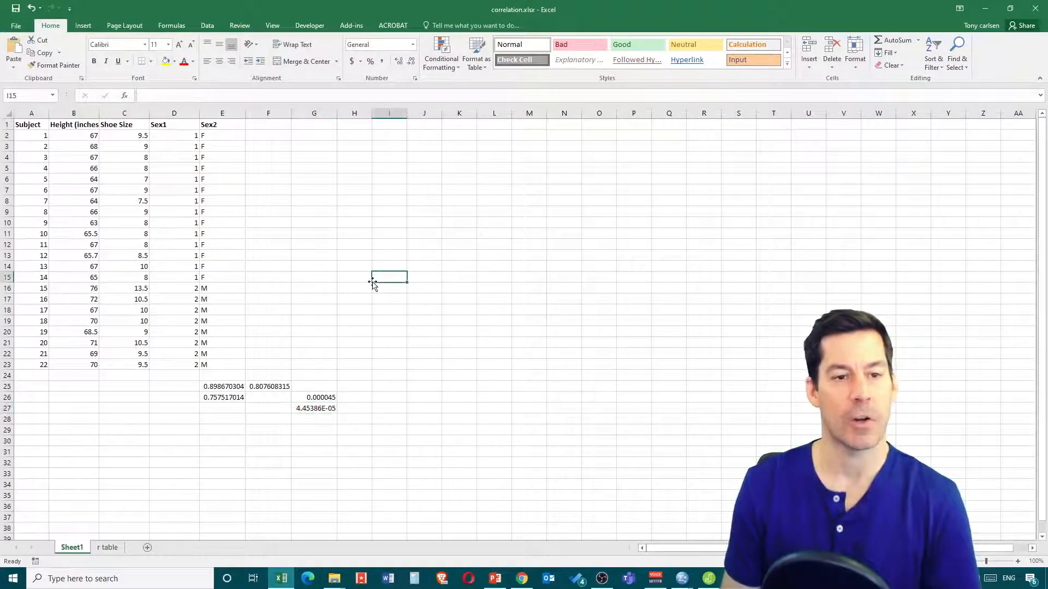
{"action": "left_click", "coordinate": [207, 28]}
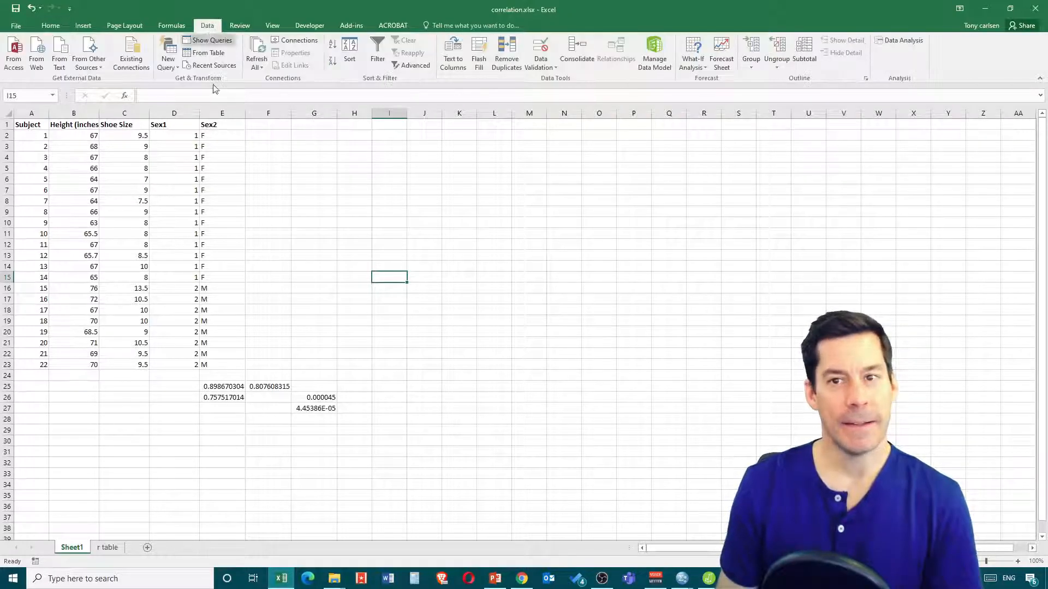
{"action": "left_click", "coordinate": [904, 44]}
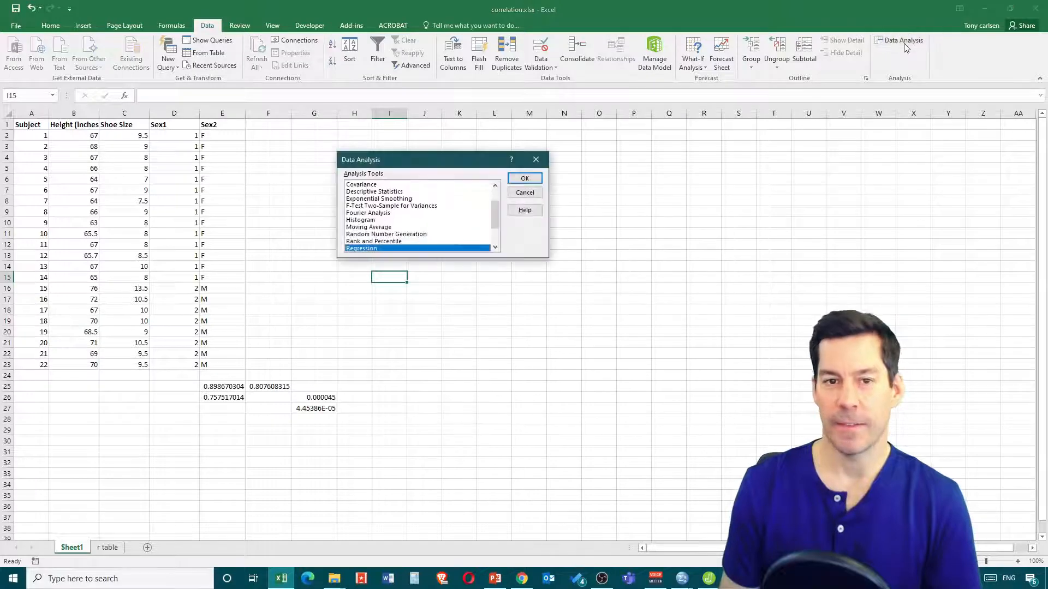
{"action": "double_click", "coordinate": [392, 248]}
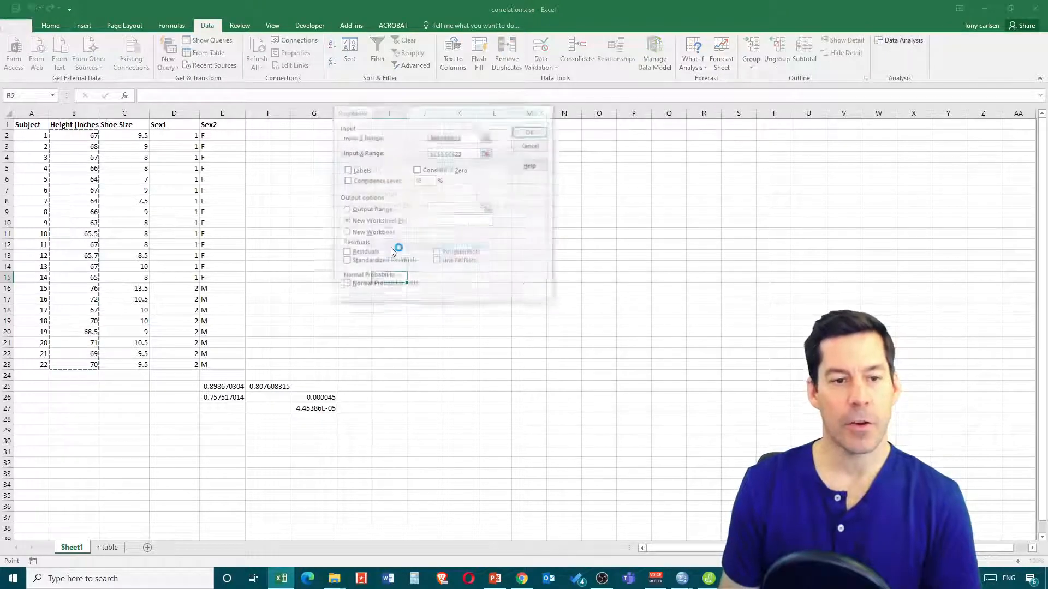
Run the regression with Y range $B$2:$B$23 and X range $C$2:$C$23, sending the output to a new worksheet.
{"action": "left_click", "coordinate": [487, 137]}
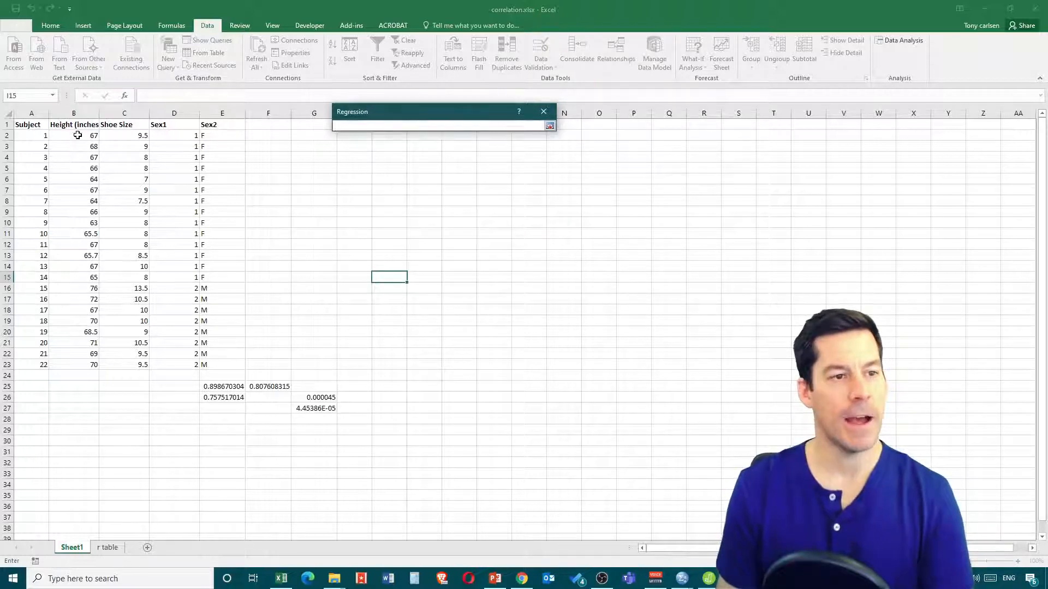
{"action": "left_click_drag", "start_coordinate": [82, 136], "coordinate": [82, 364]}
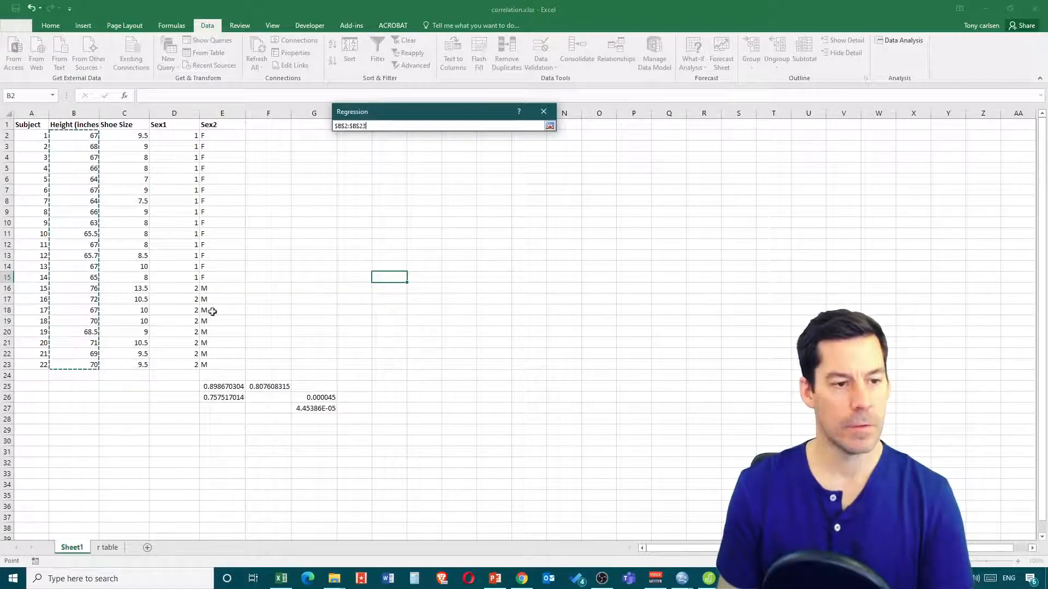
{"action": "left_click", "coordinate": [549, 126]}
{"action": "left_click", "coordinate": [487, 152]}
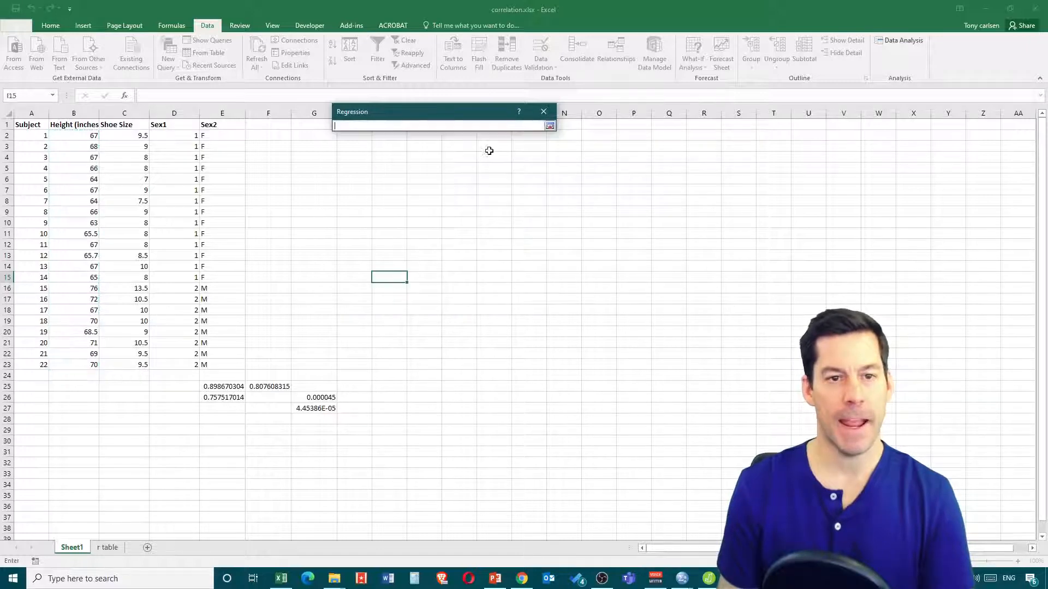
{"action": "left_click_drag", "start_coordinate": [127, 136], "coordinate": [126, 363]}
{"action": "left_click", "coordinate": [549, 126]}
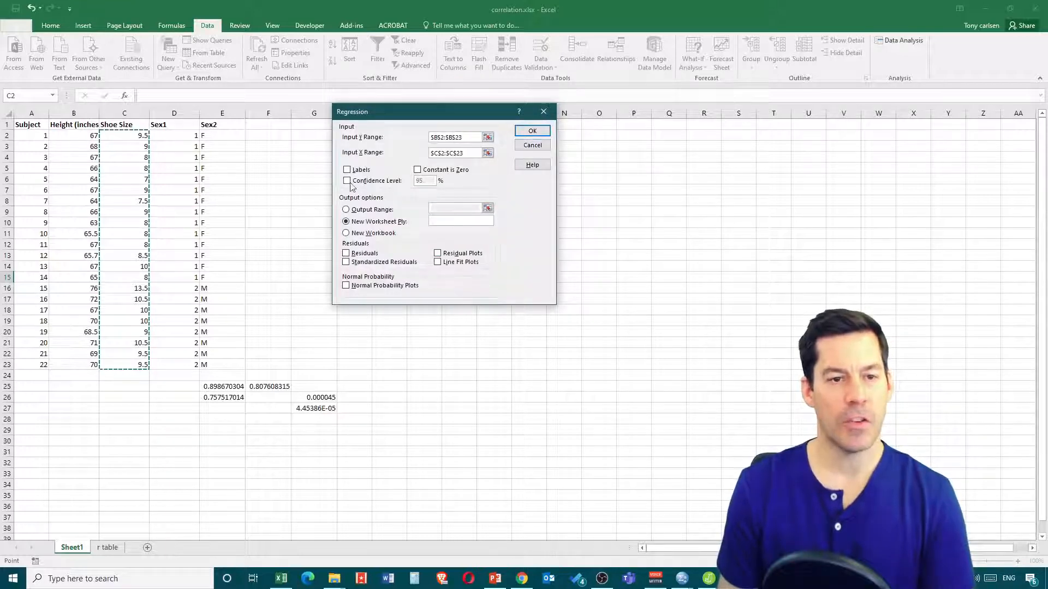
{"action": "left_click", "coordinate": [533, 133]}
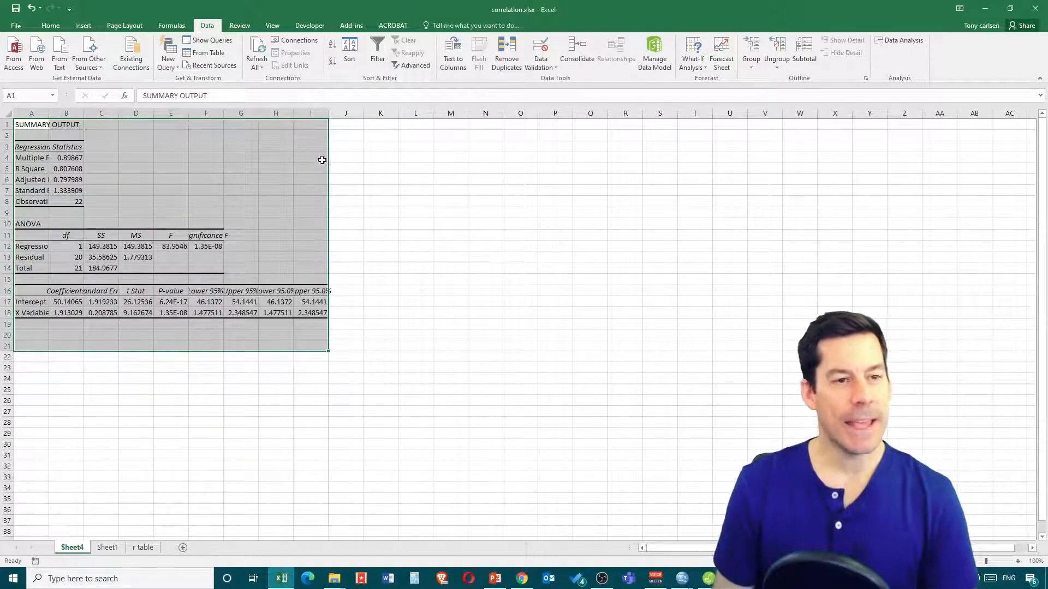
Widen columns A and B of the regression summary output so their labels and values fit.
{"action": "left_click", "coordinate": [385, 209]}
{"action": "left_click_drag", "start_coordinate": [84, 113], "coordinate": [127, 113]}
{"action": "left_click_drag", "start_coordinate": [49, 113], "coordinate": [103, 113]}
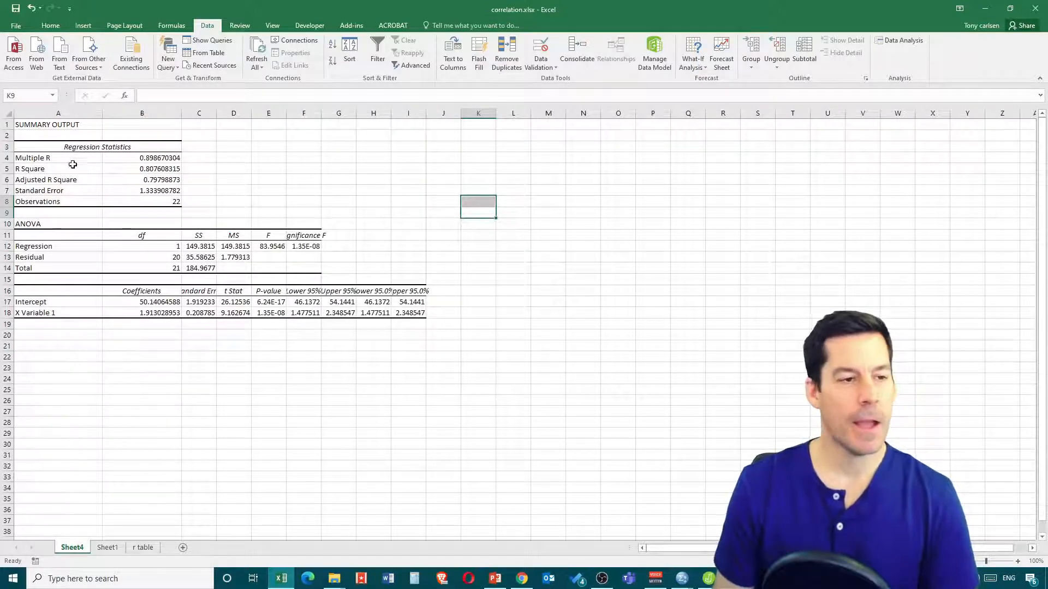
Inspect the Multiple R, R Square, F and mean square values in the summary output.
{"action": "left_click", "coordinate": [142, 159]}
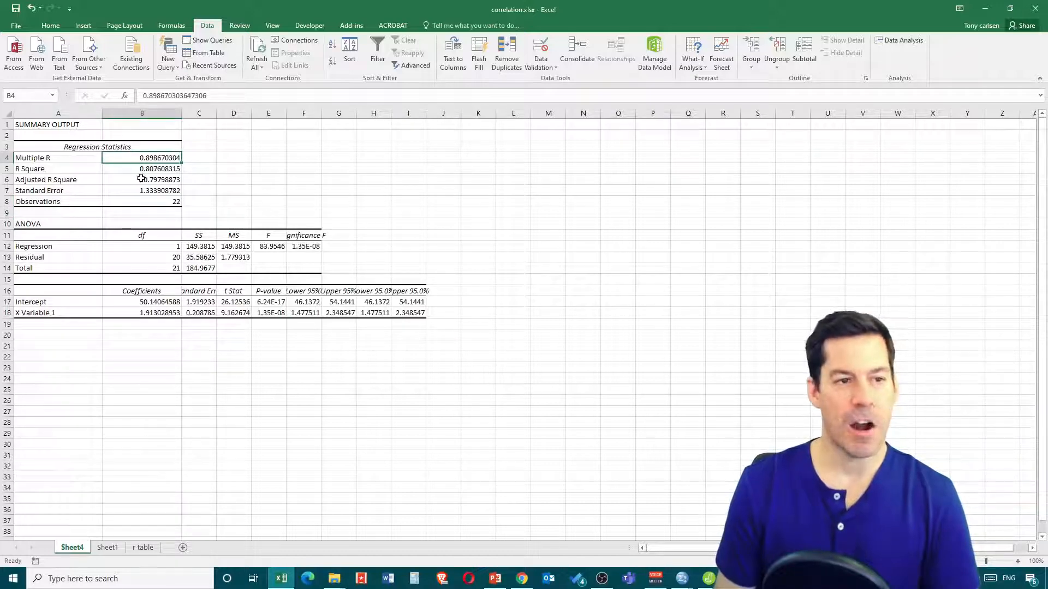
{"action": "left_click", "coordinate": [140, 169]}
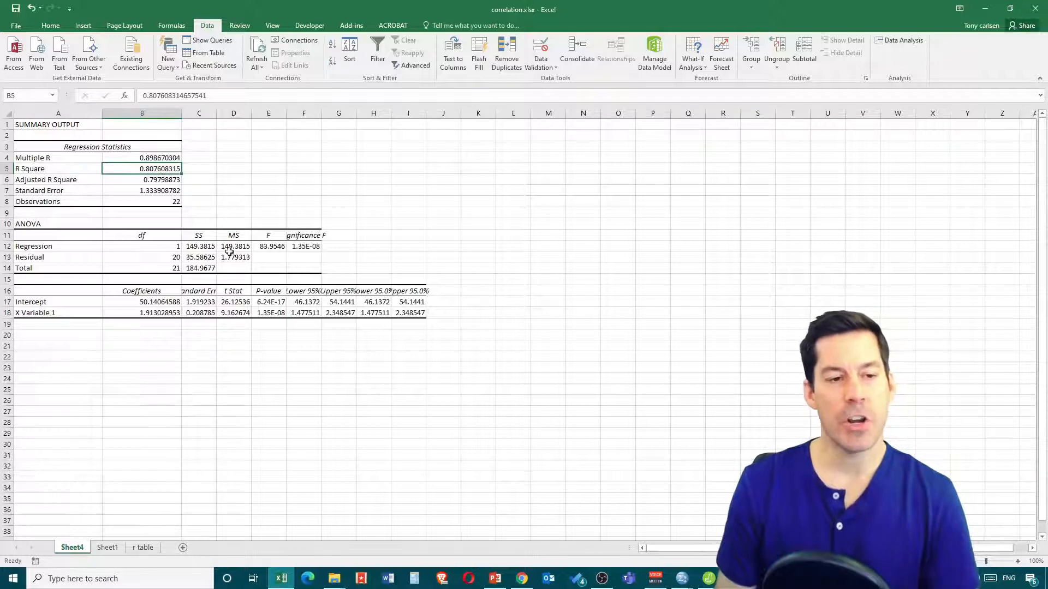
{"action": "left_click", "coordinate": [264, 246]}
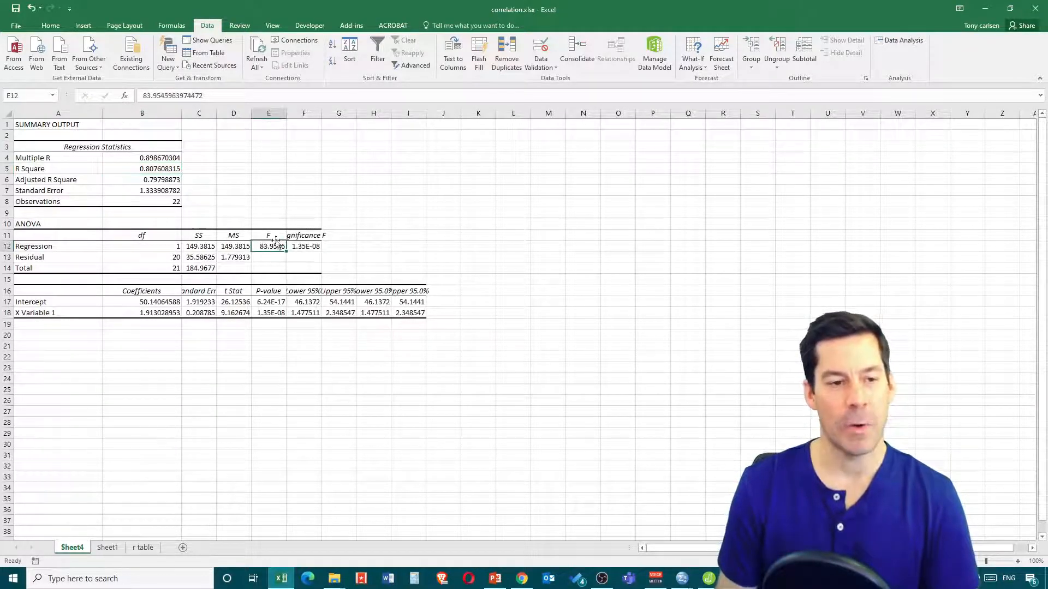
{"action": "left_click", "coordinate": [233, 243]}
{"action": "left_click_drag", "start_coordinate": [234, 243], "coordinate": [237, 258]}
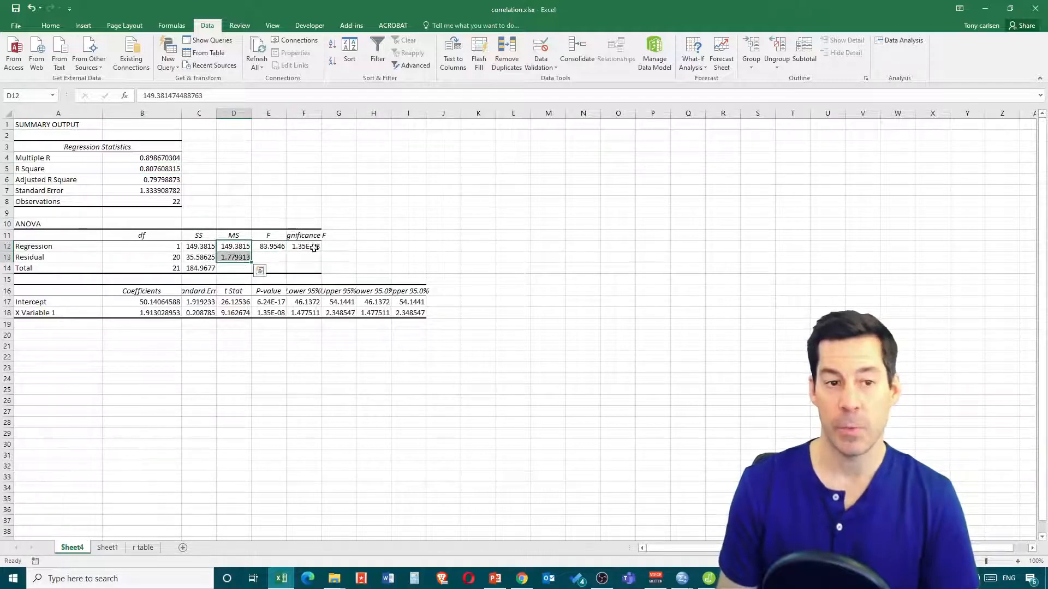
Calculate the F ratio in cell H12 with the formula =D12/D13, dividing the regression MS by the residual MS.
{"action": "left_click", "coordinate": [383, 246]}
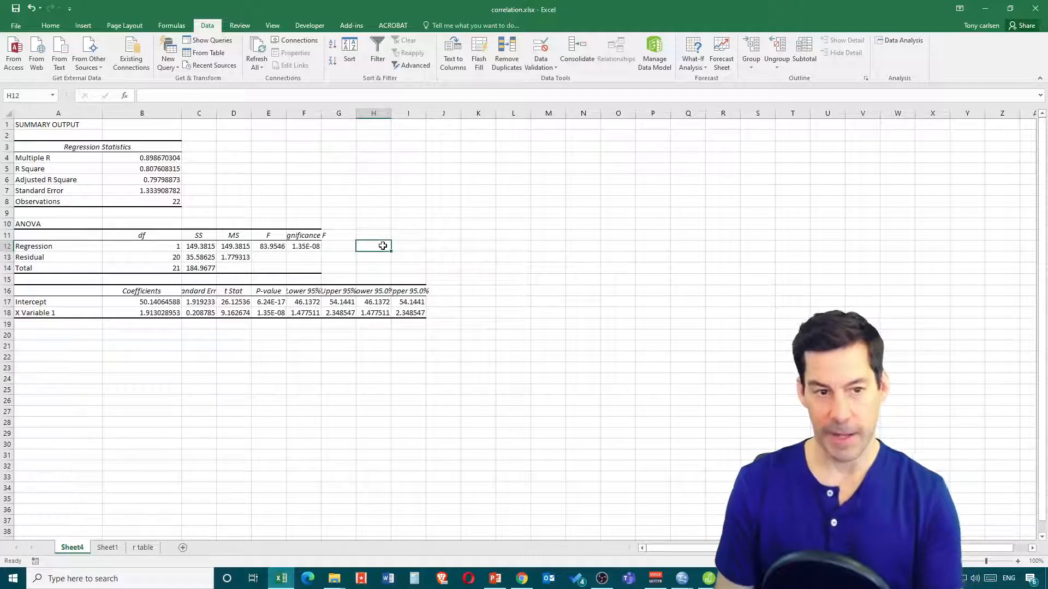
{"action": "type", "text": "="}
{"action": "left_click", "coordinate": [244, 248]}
{"action": "type", "text": "/"}
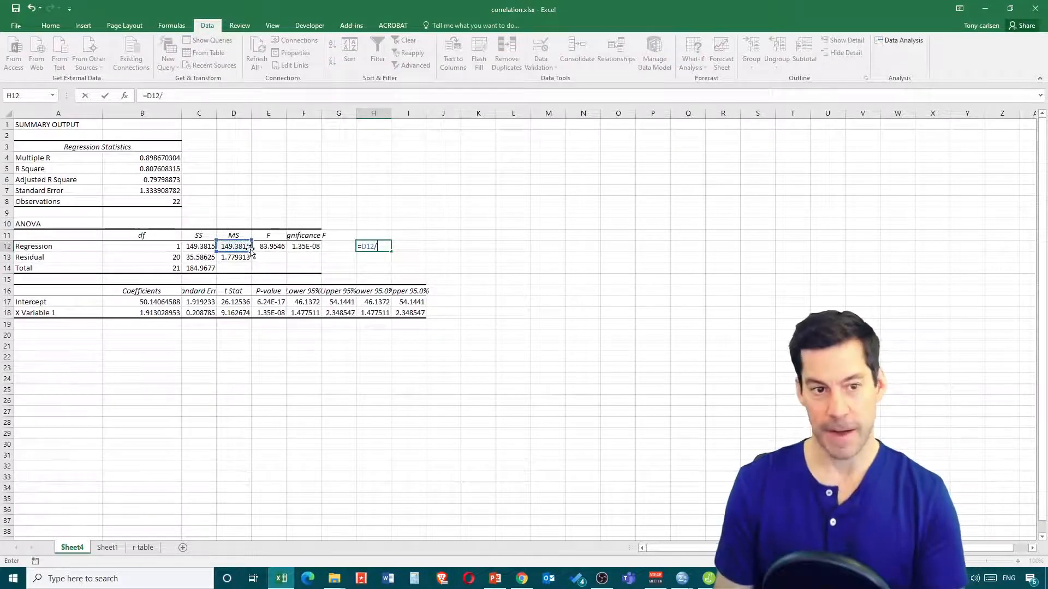
{"action": "left_click", "coordinate": [243, 258]}
{"action": "key", "text": "Return"}
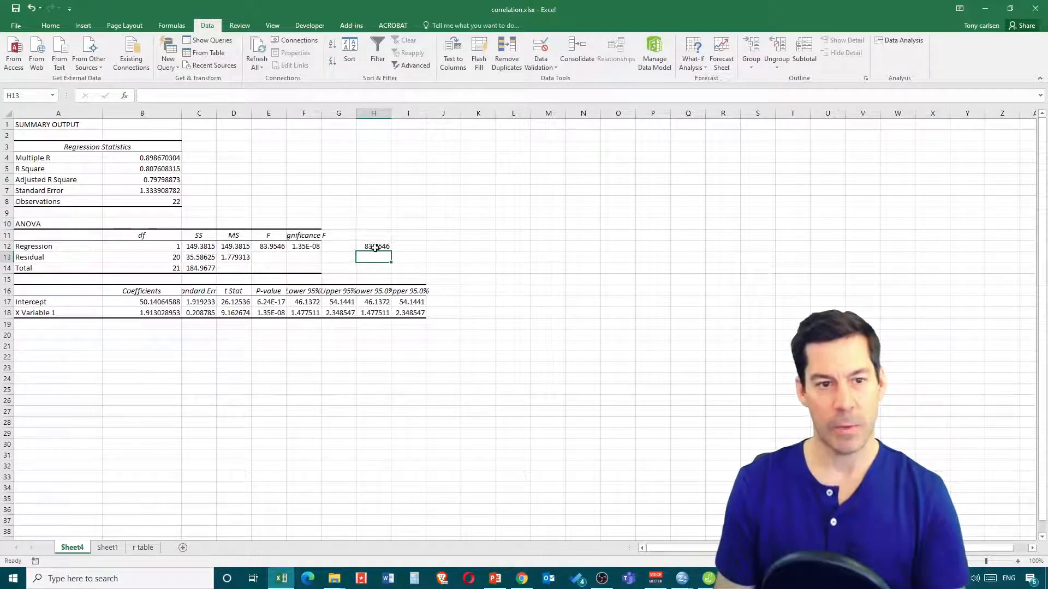
Compare the F ratio calculated in H12 with the F value in the ANOVA table and clear cell H12.
{"action": "left_click", "coordinate": [375, 247]}
{"action": "left_click", "coordinate": [276, 246]}
{"action": "left_click", "coordinate": [371, 248]}
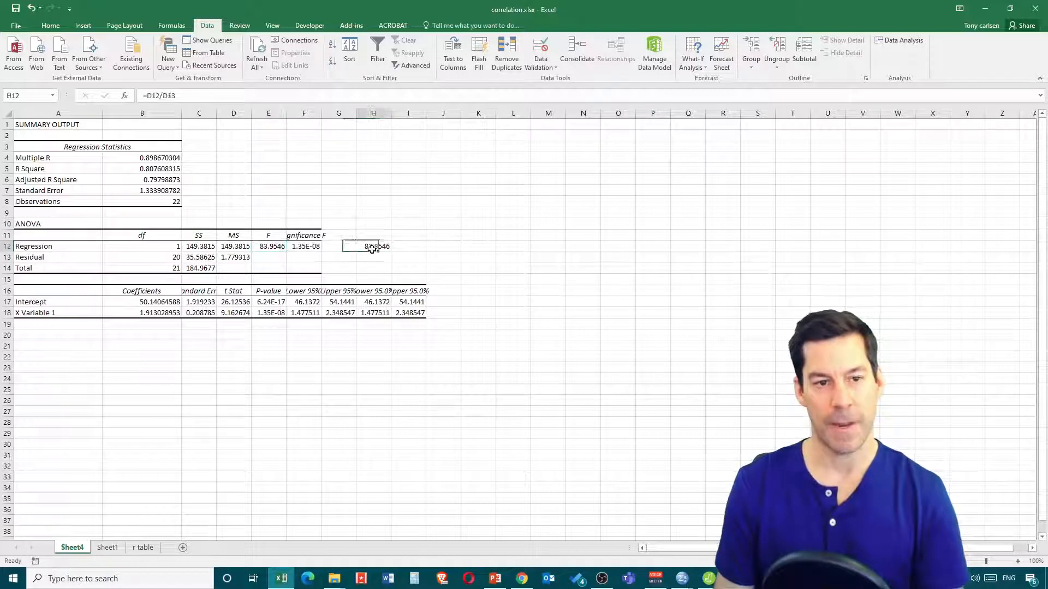
{"action": "key", "text": "Delete"}
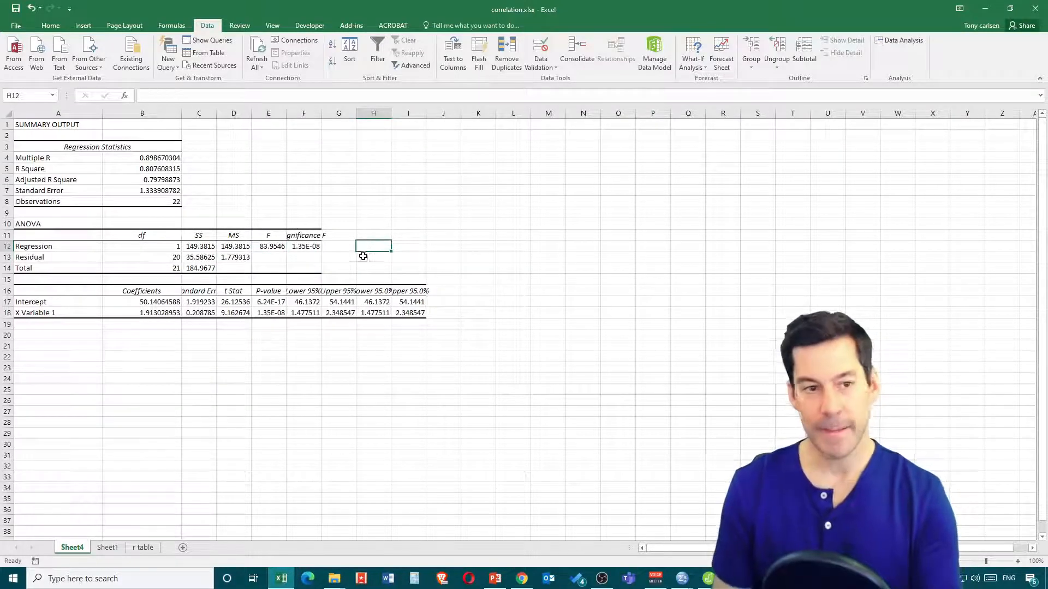
Inspect the Significance F value and the Intercept and X Variable 1 coefficients in the regression output.
{"action": "left_click", "coordinate": [310, 246]}
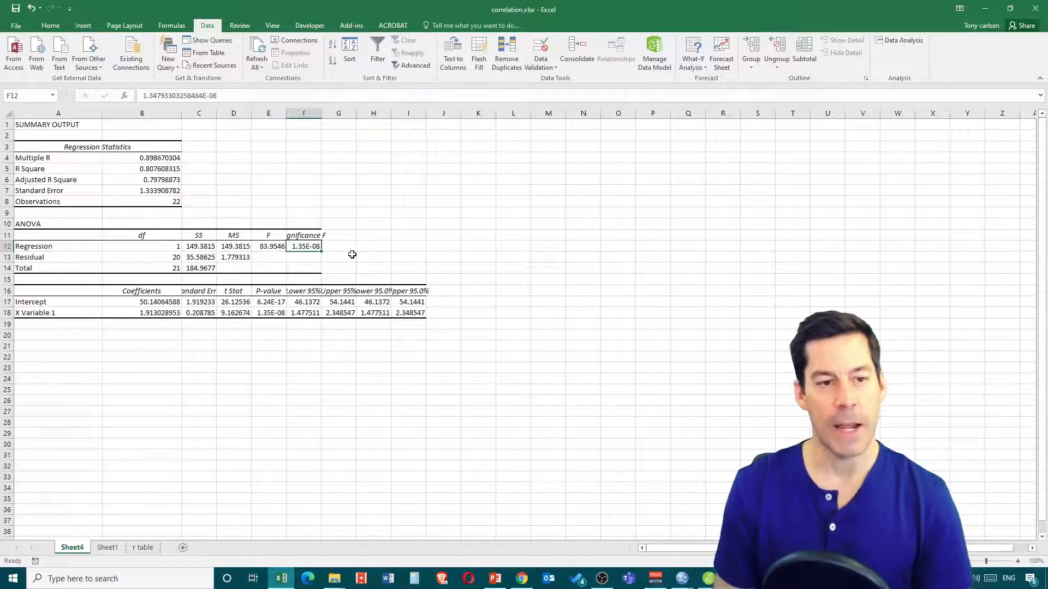
{"action": "left_click", "coordinate": [389, 232]}
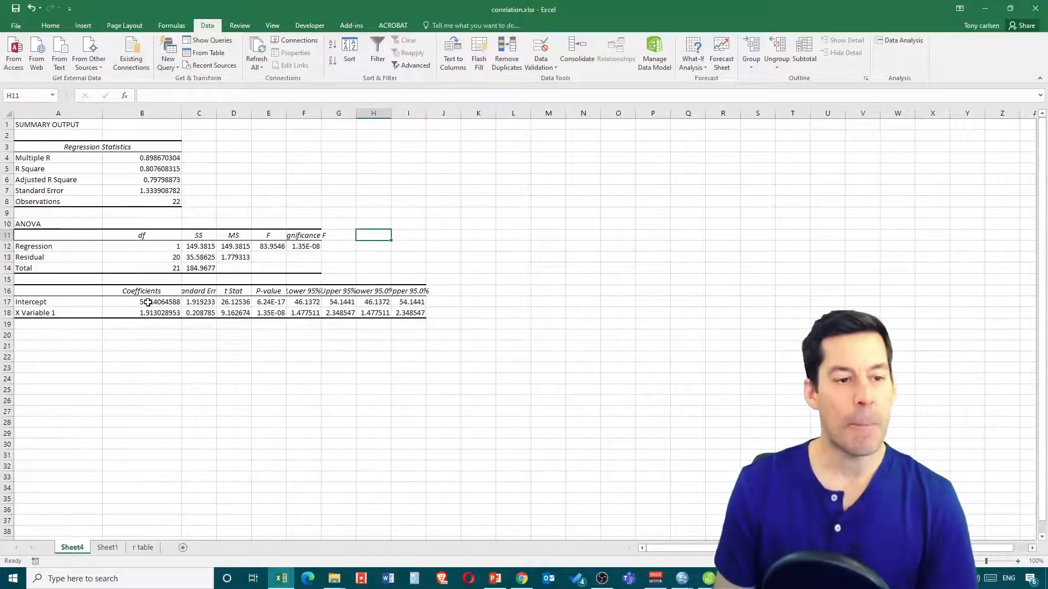
{"action": "left_click_drag", "start_coordinate": [148, 302], "coordinate": [164, 310]}
{"action": "left_click", "coordinate": [154, 346]}
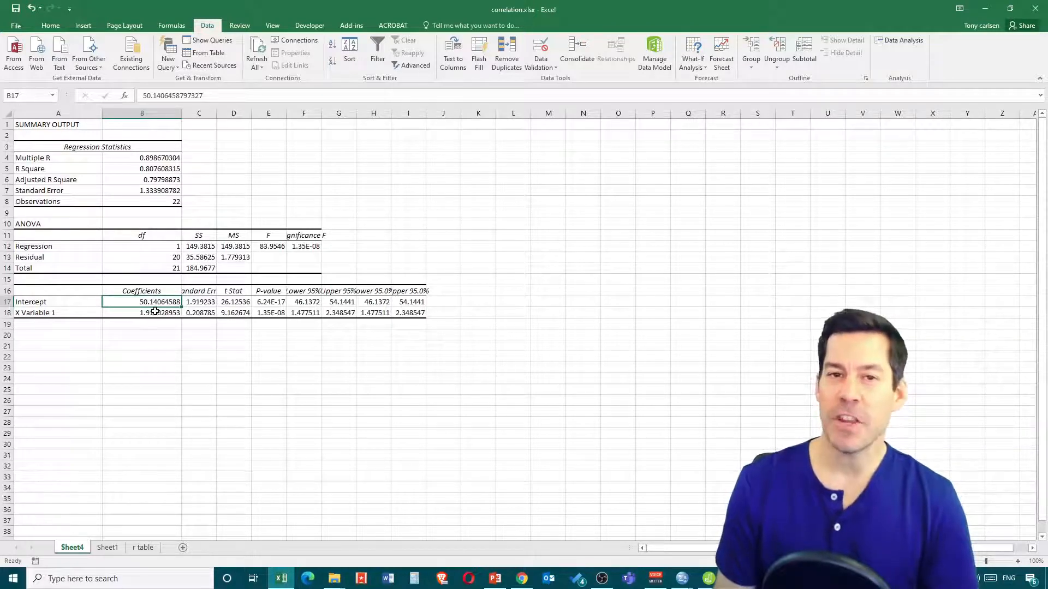
{"action": "left_click", "coordinate": [160, 312]}
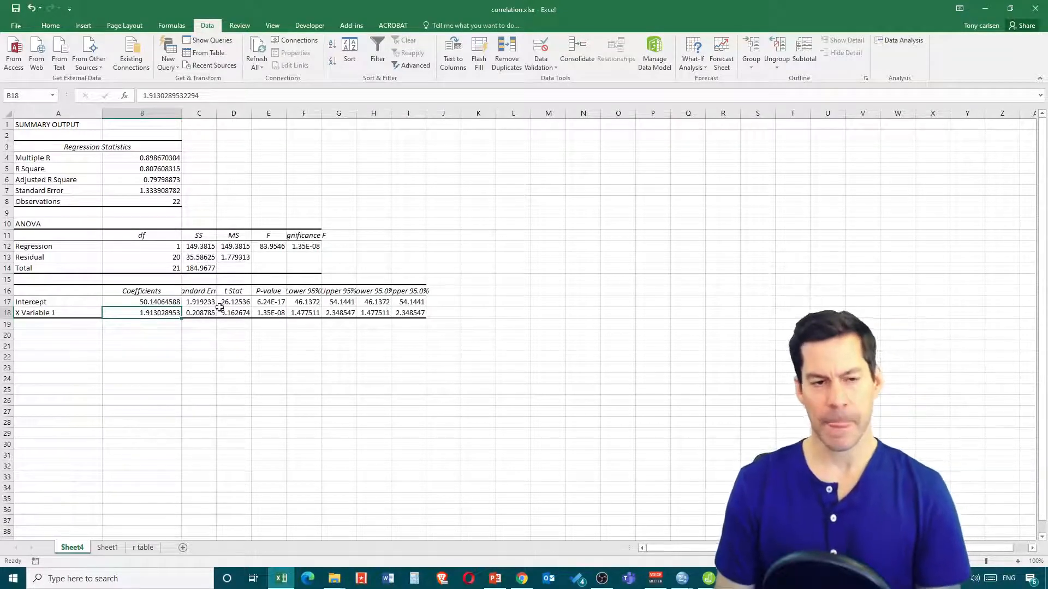
Return to Sheet1 and review the Shoe Size data used as the predictor.
{"action": "left_click", "coordinate": [108, 548]}
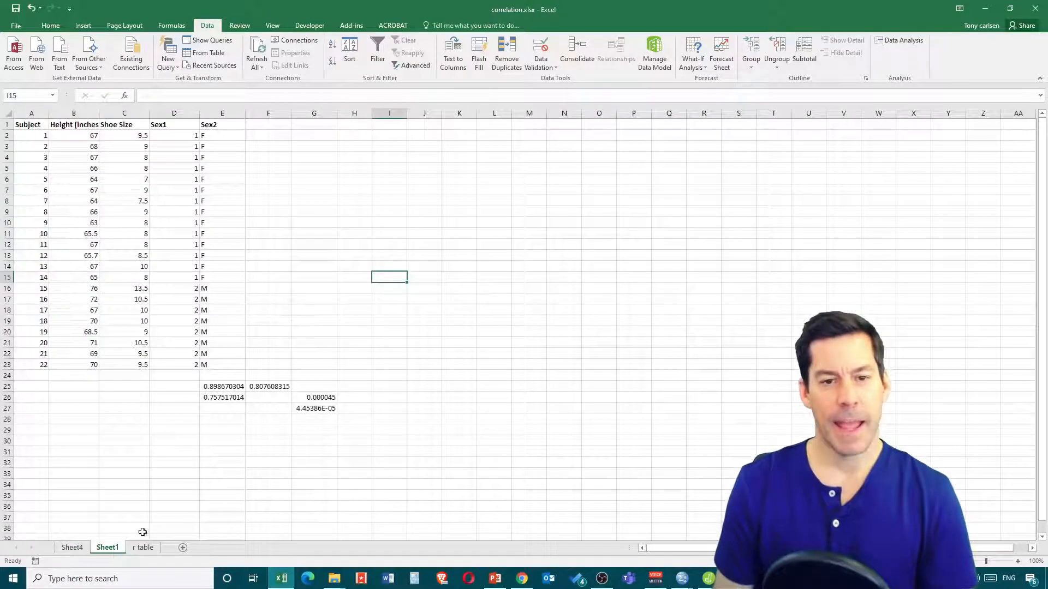
{"action": "left_click", "coordinate": [377, 247]}
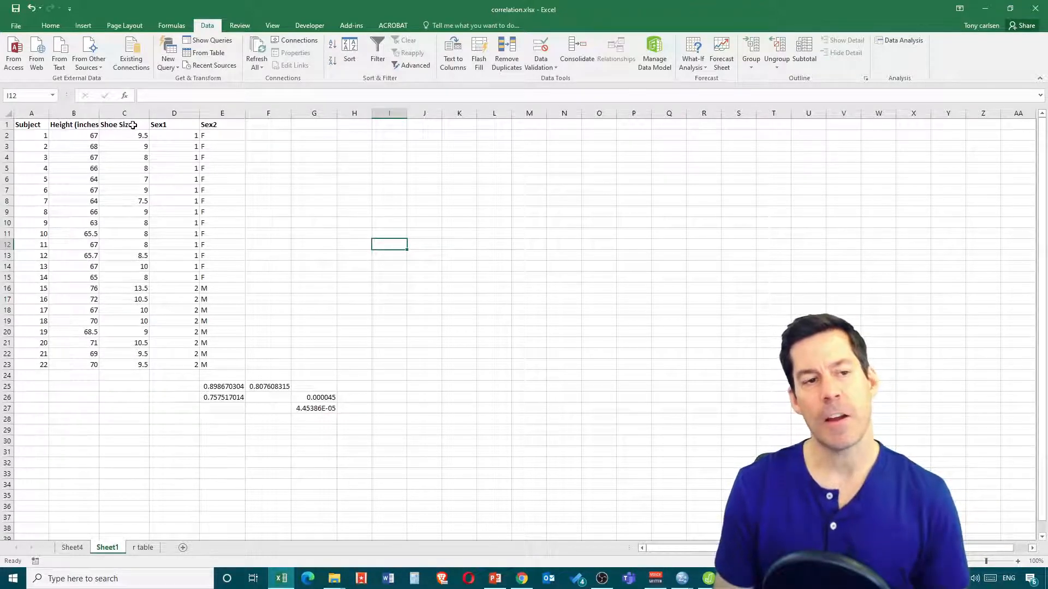
{"action": "left_click_drag", "start_coordinate": [133, 125], "coordinate": [143, 364]}
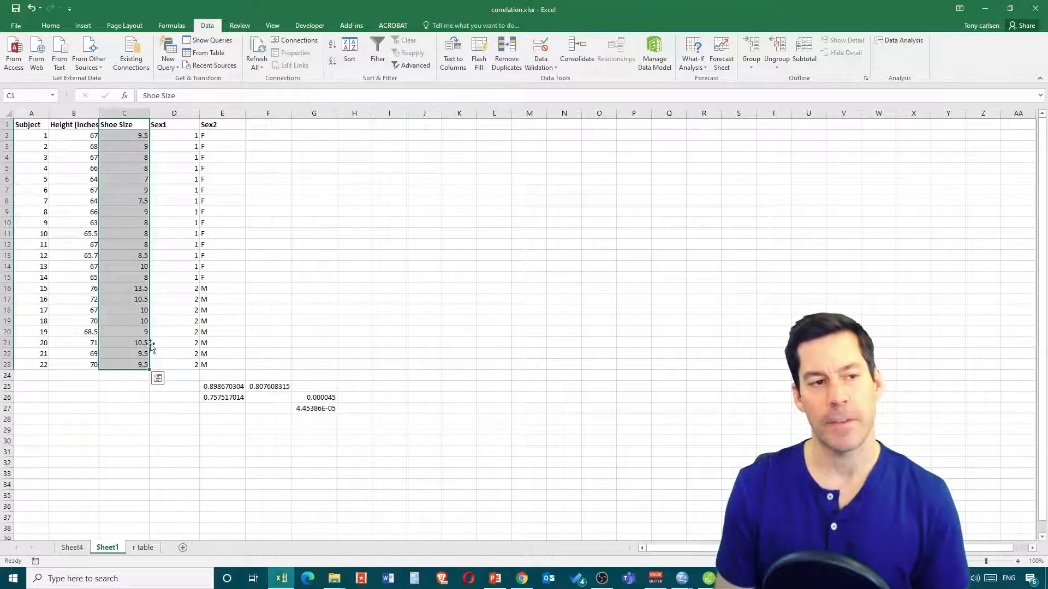
{"action": "left_click", "coordinate": [132, 179]}
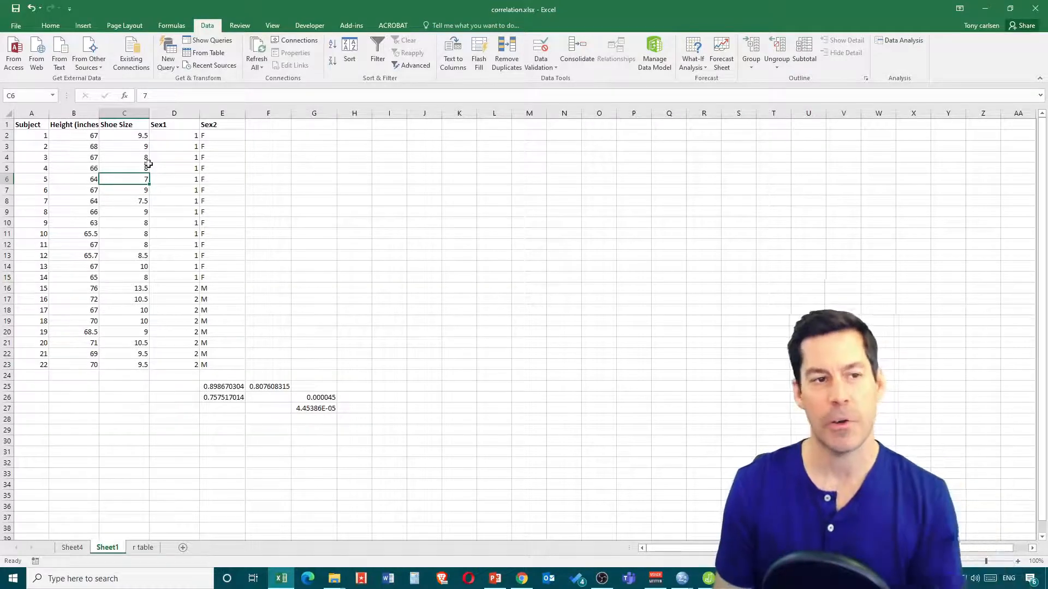
Copy the Height (inches) data in B1:B23 to column I, starting at cell I1.
{"action": "left_click_drag", "start_coordinate": [66, 121], "coordinate": [55, 362]}
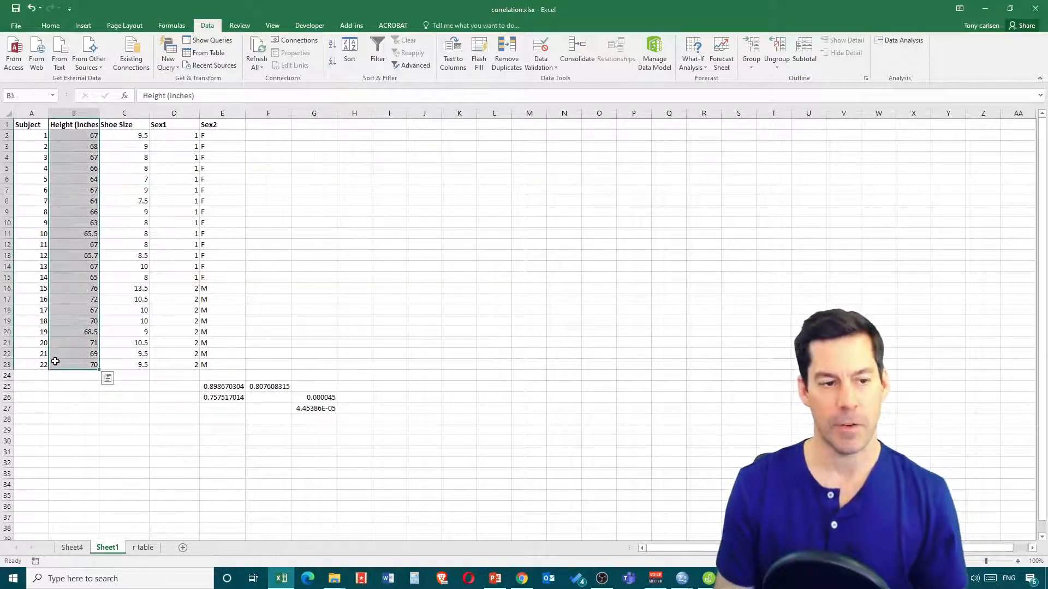
{"action": "key", "text": "ctrl+c"}
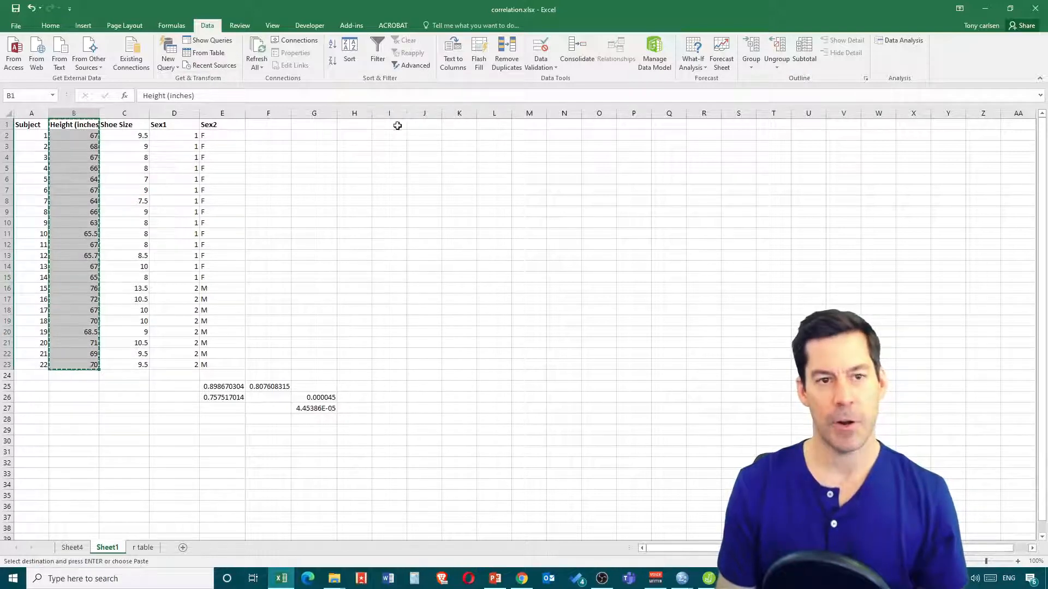
{"action": "left_click", "coordinate": [396, 126]}
{"action": "key", "text": "ctrl+v"}
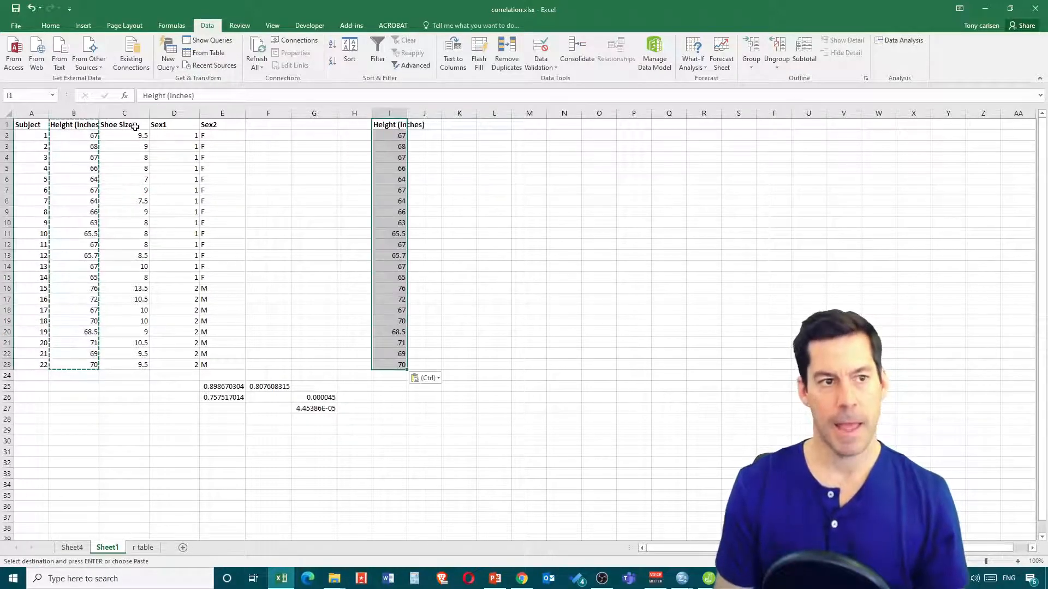
Copy the Shoe Size data in C1:C23 to column H, starting at H1, so it precedes the copied heights.
{"action": "left_click_drag", "start_coordinate": [117, 125], "coordinate": [122, 362]}
{"action": "key", "text": "ctrl+c"}
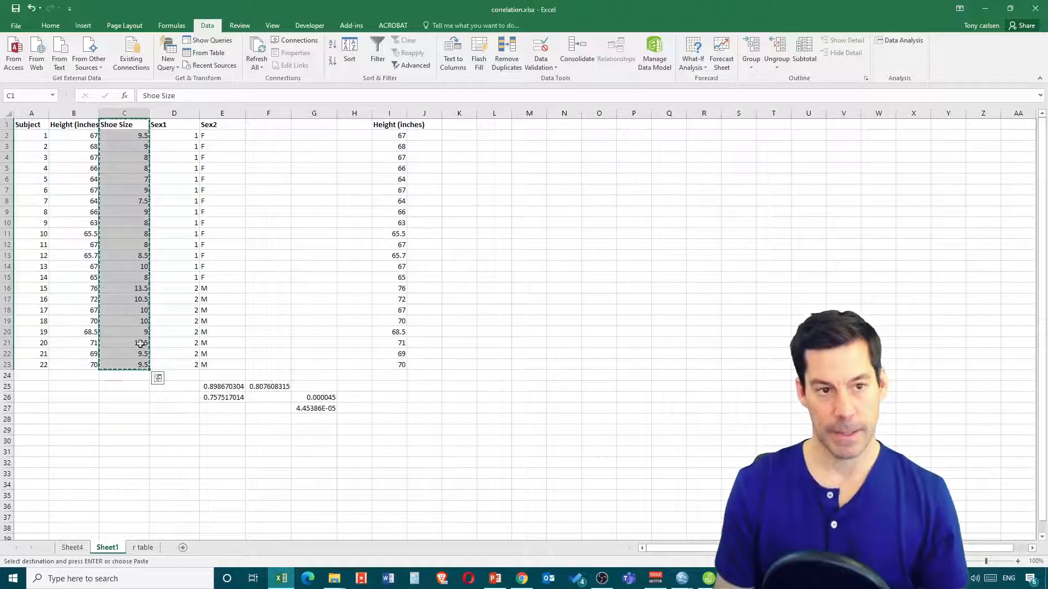
{"action": "key", "text": "ctrl+q"}
{"action": "left_click", "coordinate": [356, 123]}
{"action": "key", "text": "ctrl+v"}
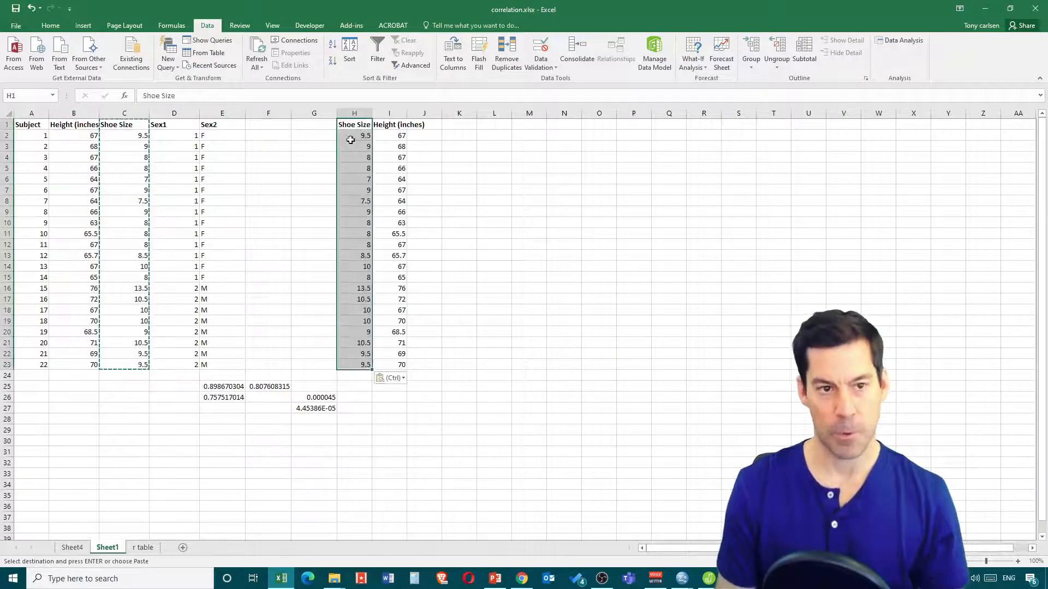
{"action": "left_click", "coordinate": [458, 179]}
{"action": "left_click_drag", "start_coordinate": [347, 126], "coordinate": [349, 161]}
{"action": "left_click_drag", "start_coordinate": [390, 124], "coordinate": [389, 156]}
{"action": "left_click", "coordinate": [459, 168]}
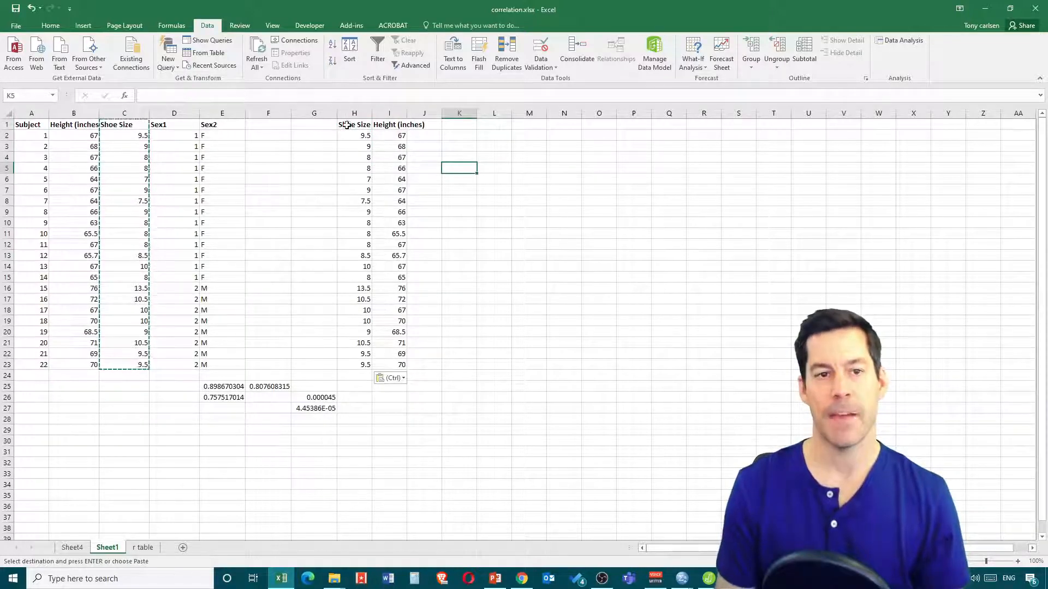
Insert a markers-only scatter chart of H1:I23, enlarge it, and add a linear trendline.
{"action": "left_click_drag", "start_coordinate": [346, 125], "coordinate": [384, 366]}
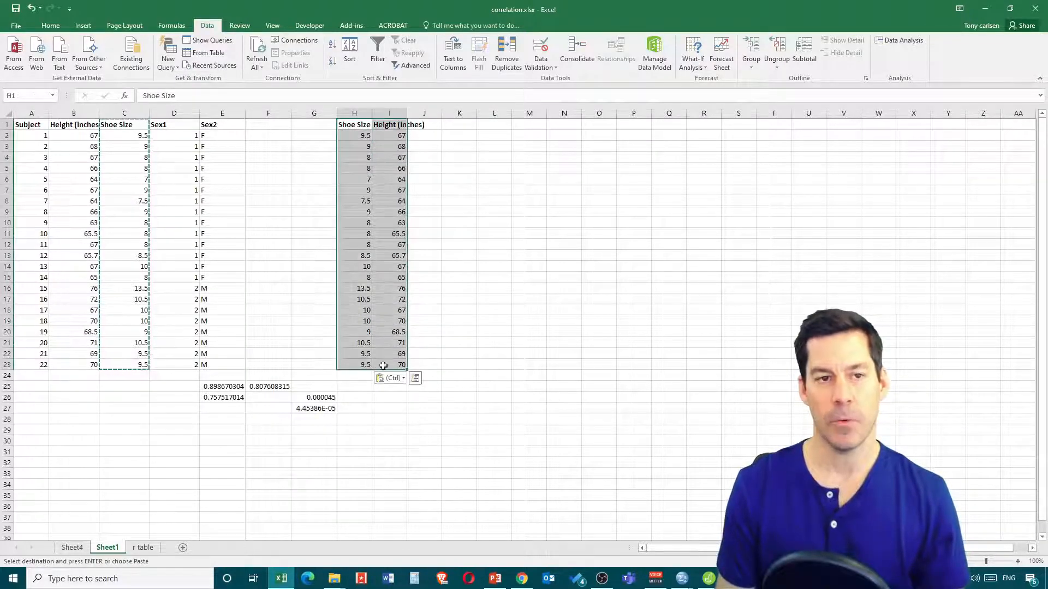
{"action": "left_click", "coordinate": [83, 25]}
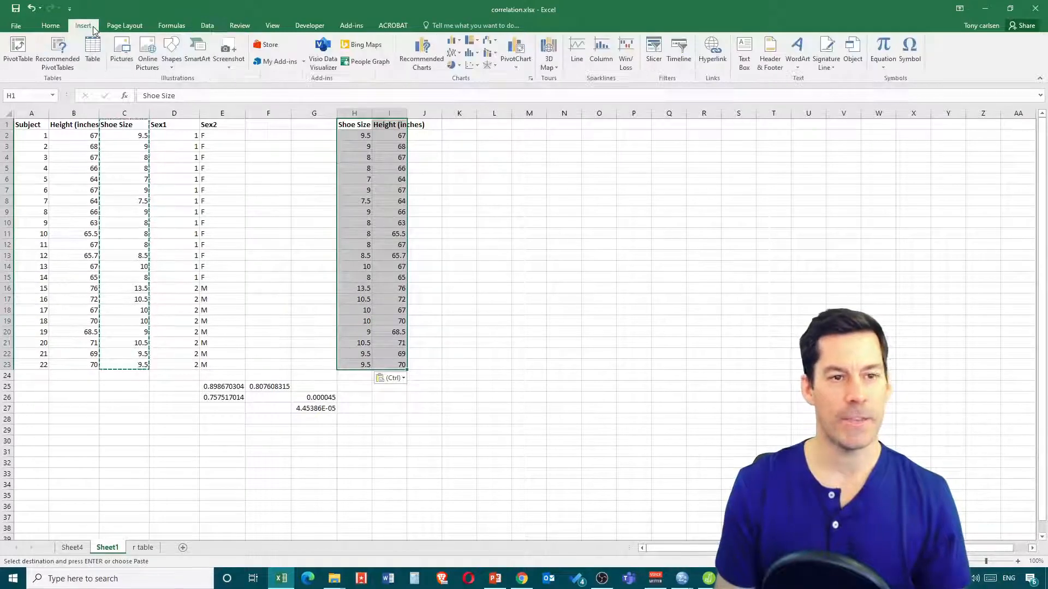
{"action": "left_click", "coordinate": [470, 65]}
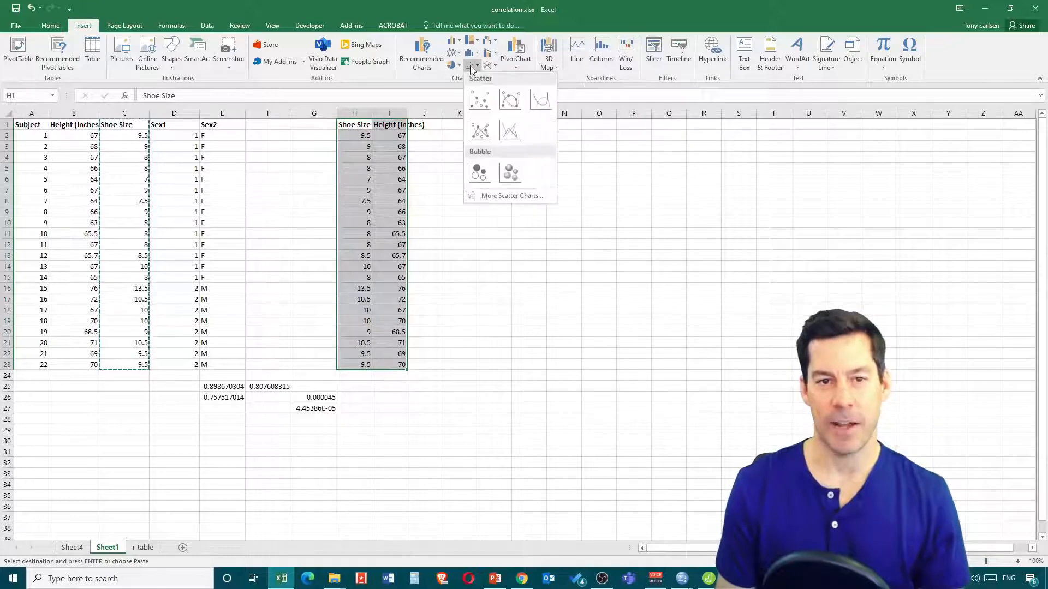
{"action": "left_click", "coordinate": [478, 103]}
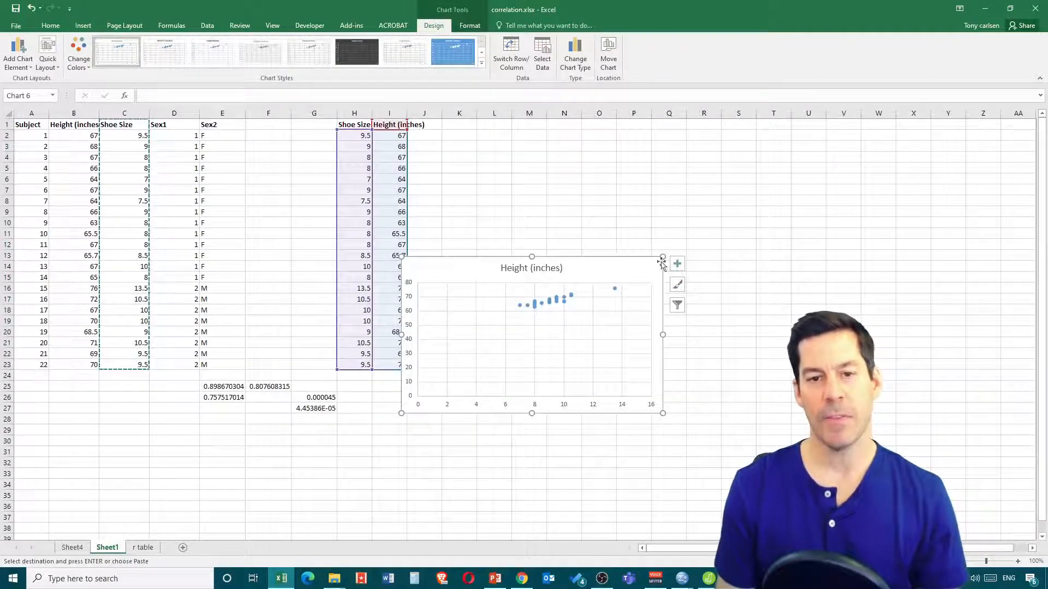
{"action": "left_click_drag", "start_coordinate": [664, 257], "coordinate": [758, 158]}
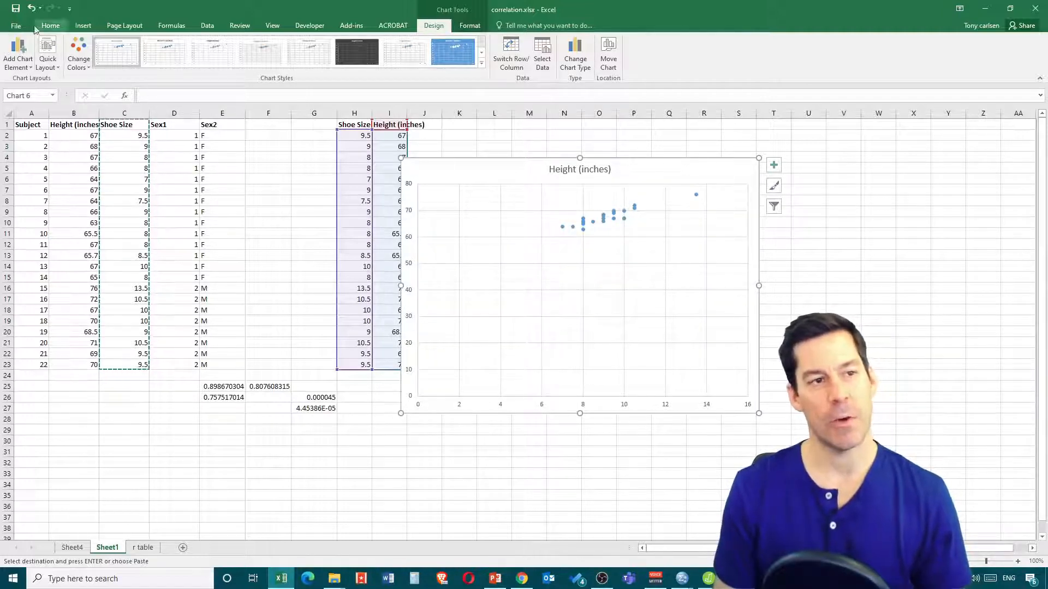
{"action": "left_click", "coordinate": [17, 50]}
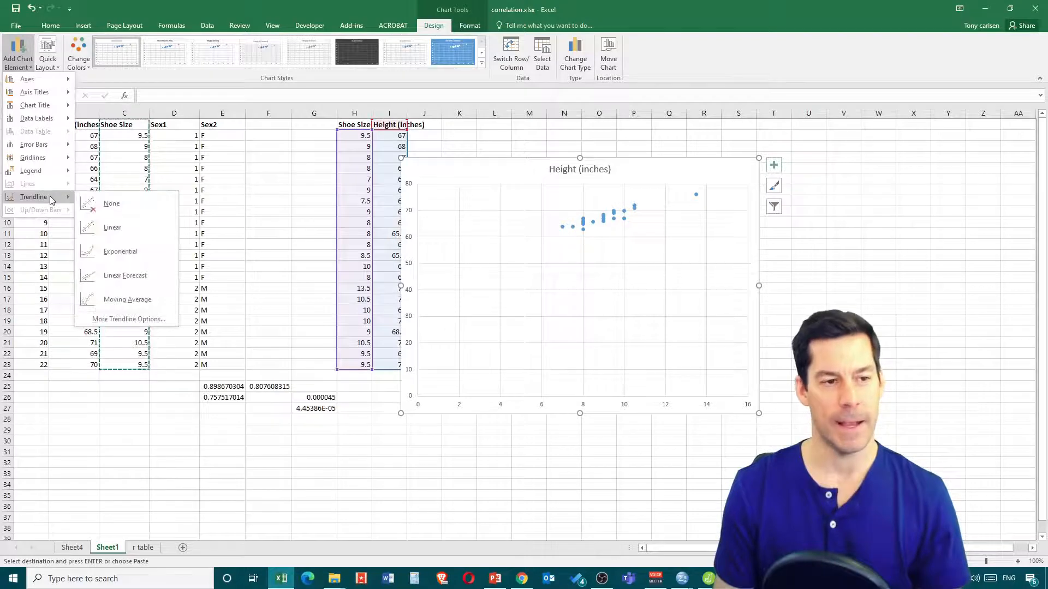
{"action": "left_click", "coordinate": [107, 230]}
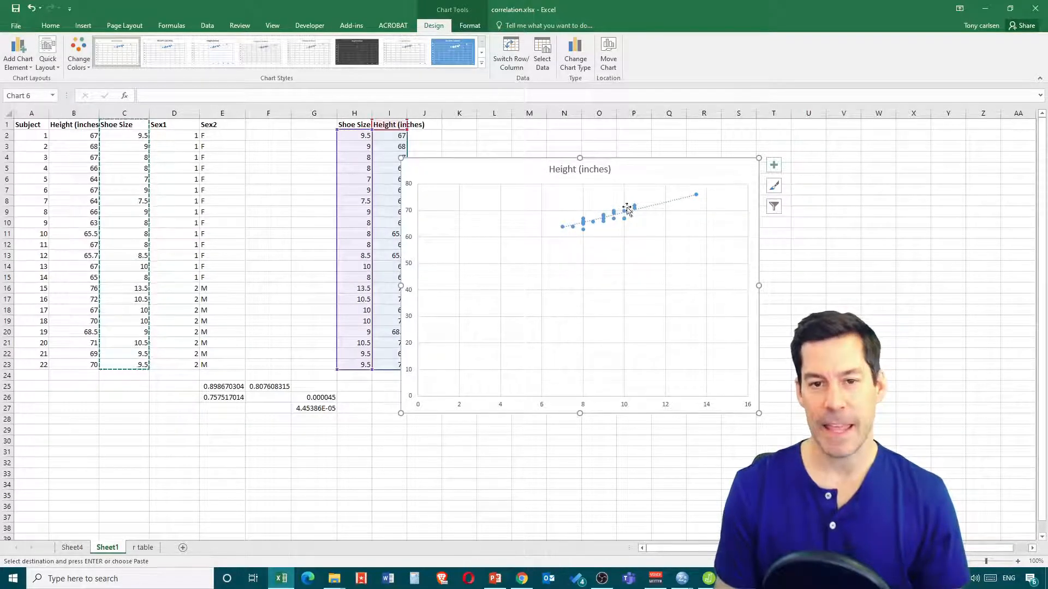
Display the trendline's R-squared value and equation on the chart and move their label above the lower end of the line.
{"action": "left_click", "coordinate": [668, 202]}
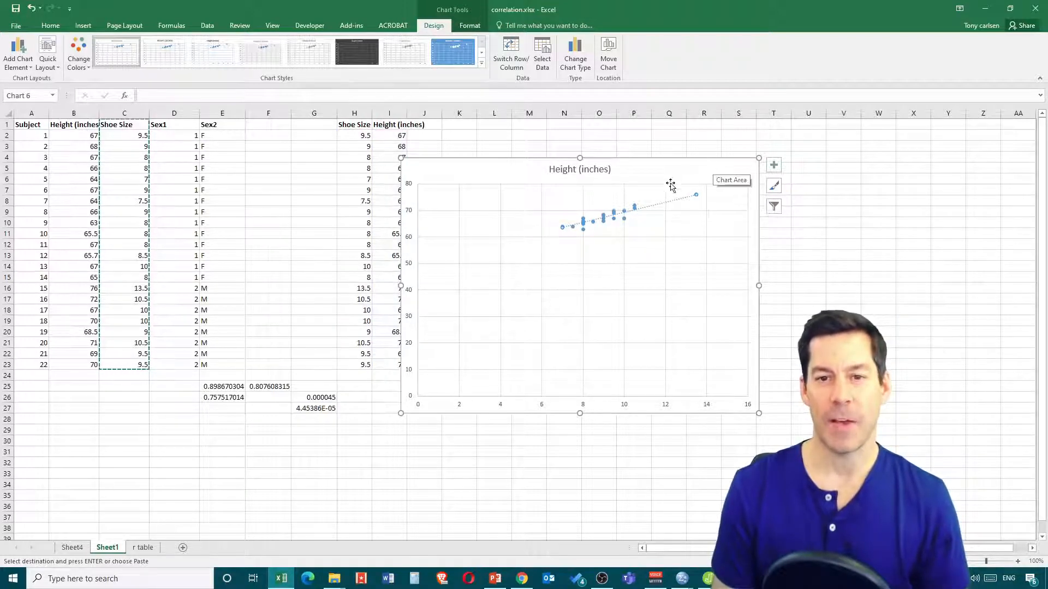
{"action": "right_click", "coordinate": [670, 204]}
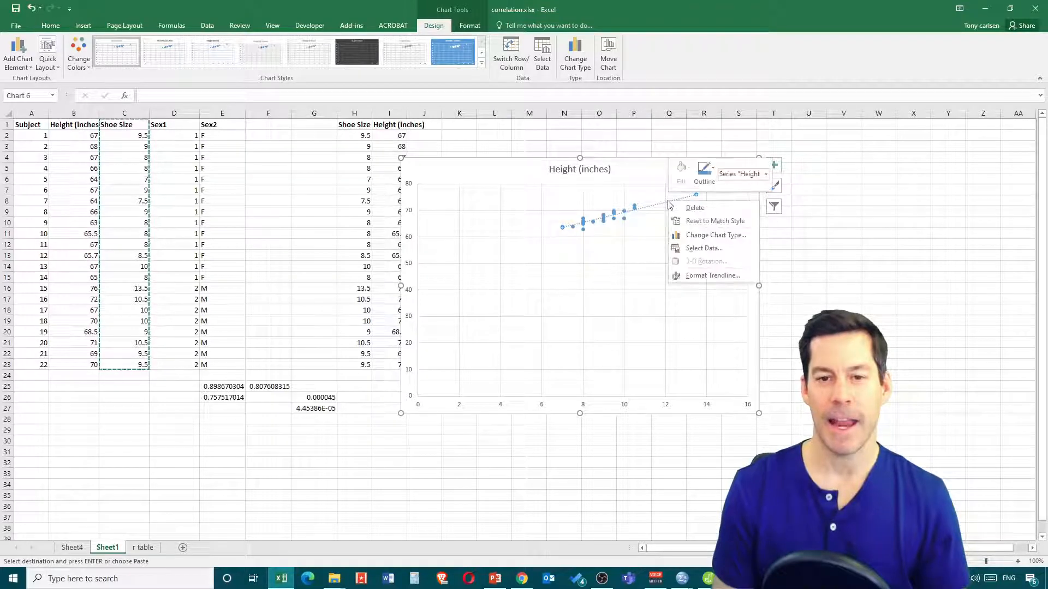
{"action": "left_click", "coordinate": [696, 277]}
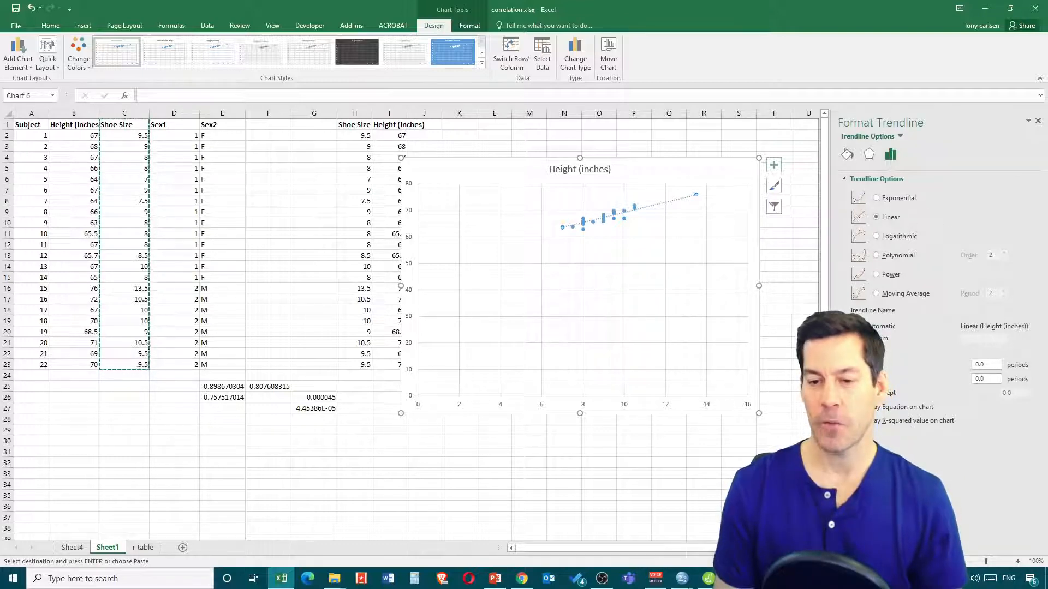
{"action": "left_click", "coordinate": [853, 421]}
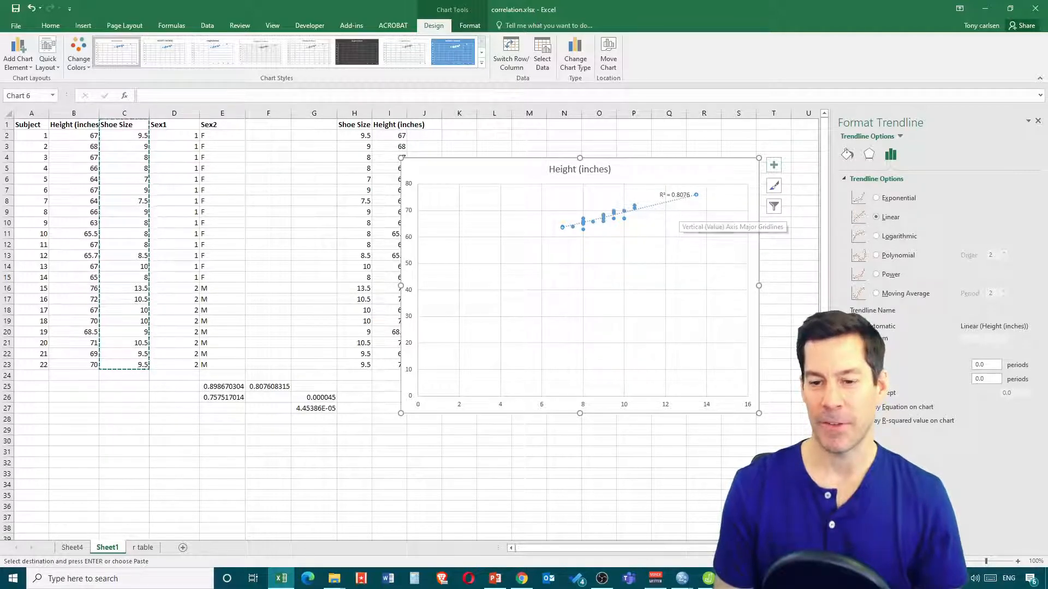
{"action": "left_click", "coordinate": [854, 407]}
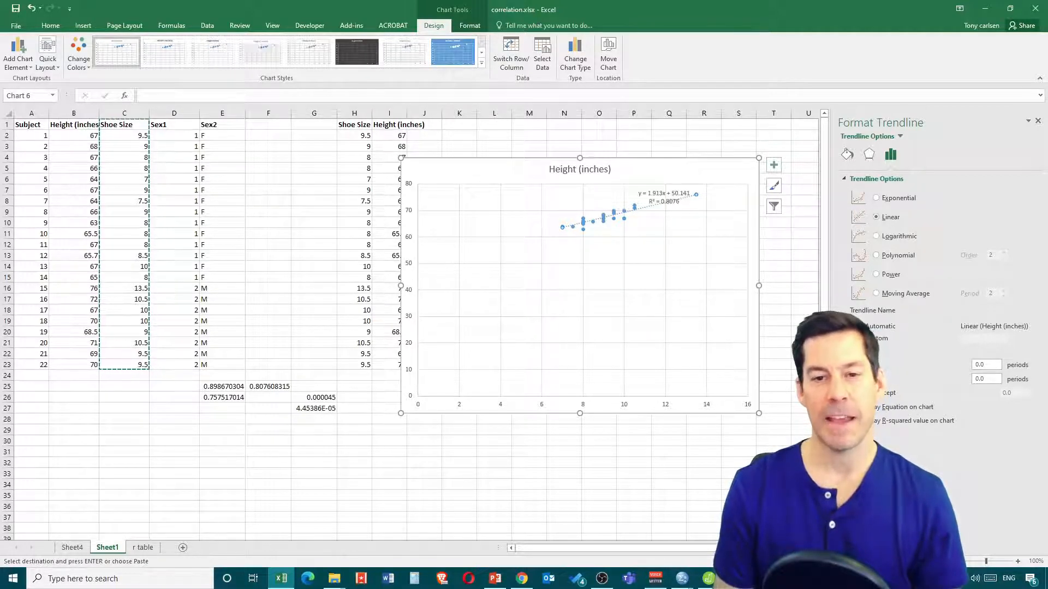
{"action": "left_click", "coordinate": [658, 195]}
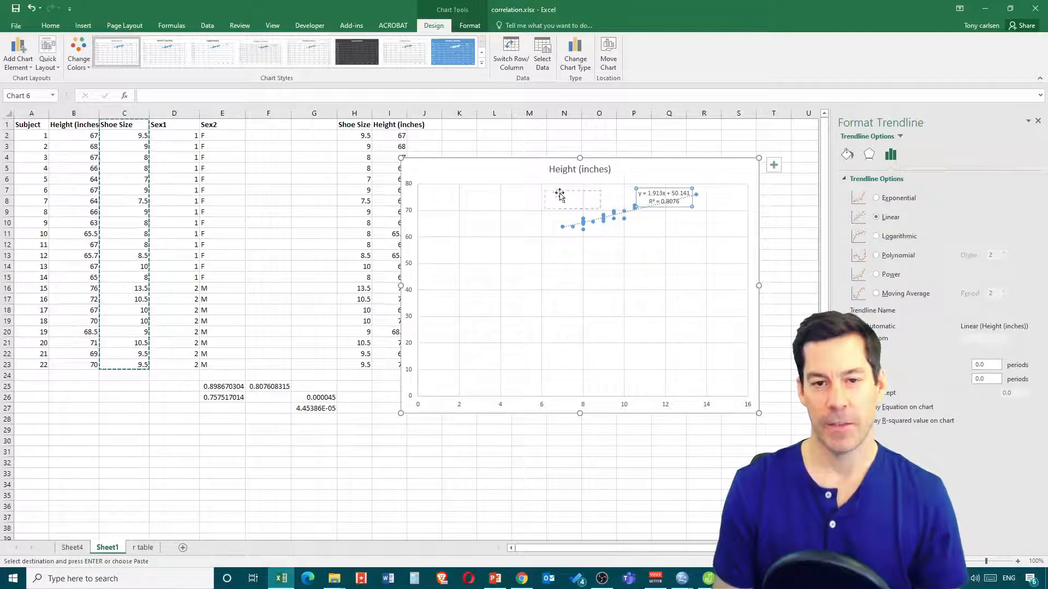
{"action": "left_click_drag", "start_coordinate": [557, 230], "coordinate": [560, 232]}
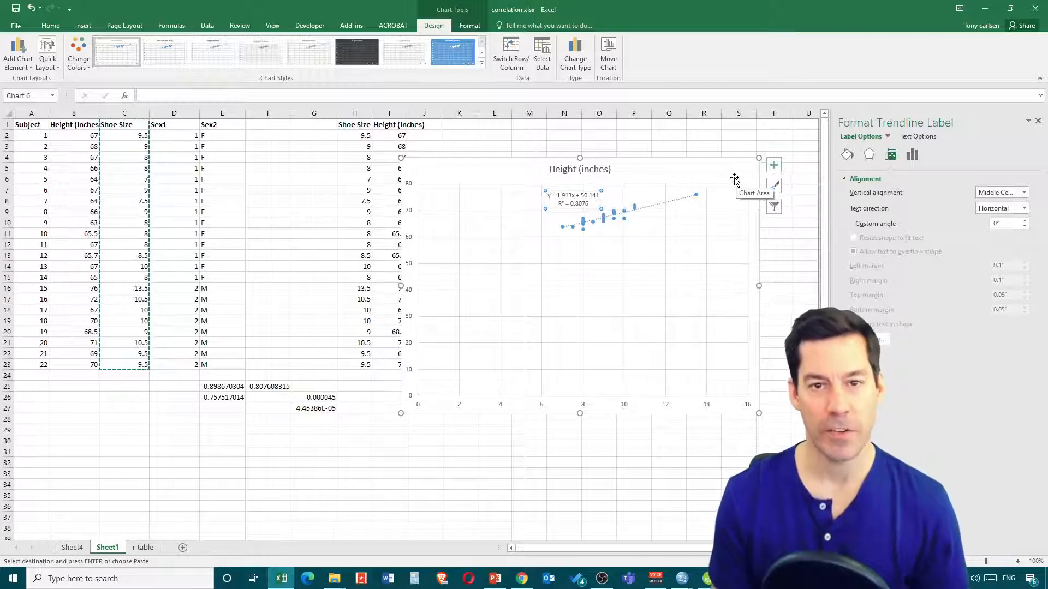
Switch to JASP, view the correlation data table, and start a classical Linear Regression analysis.
{"action": "left_click", "coordinate": [708, 581]}
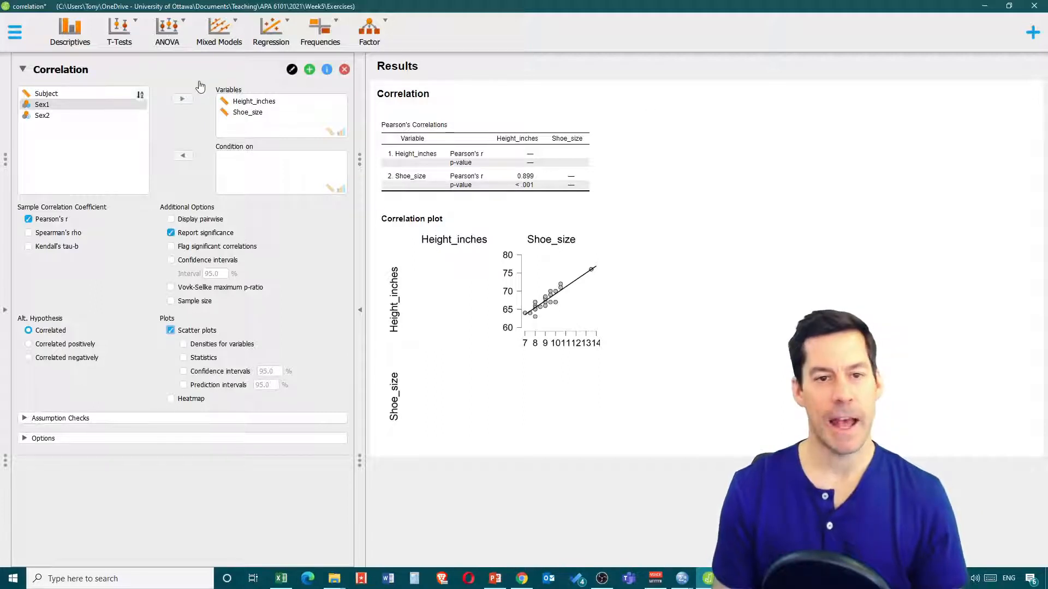
{"action": "left_click", "coordinate": [5, 310]}
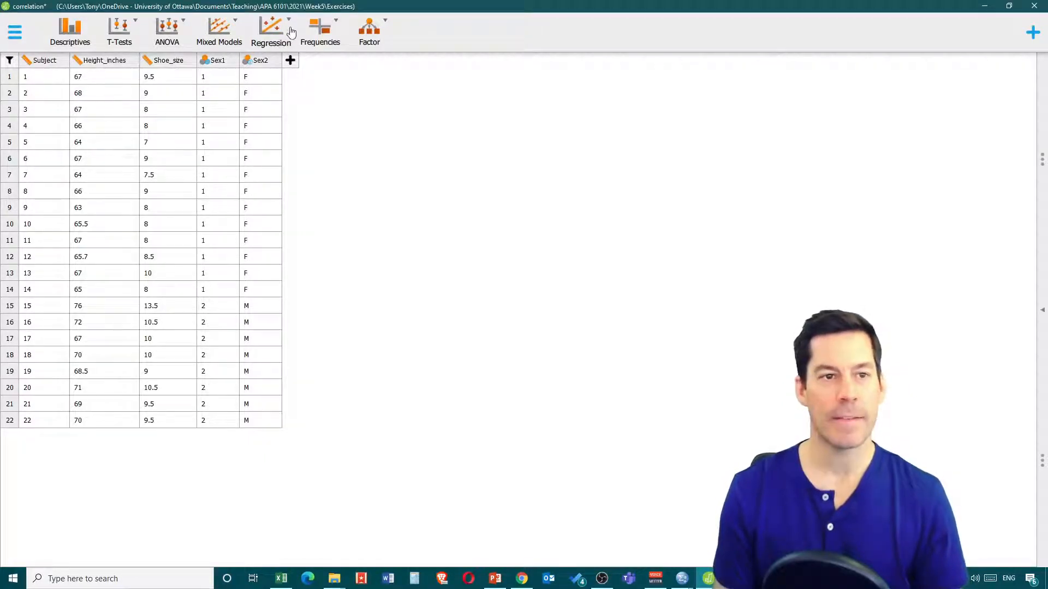
{"action": "left_click", "coordinate": [291, 30]}
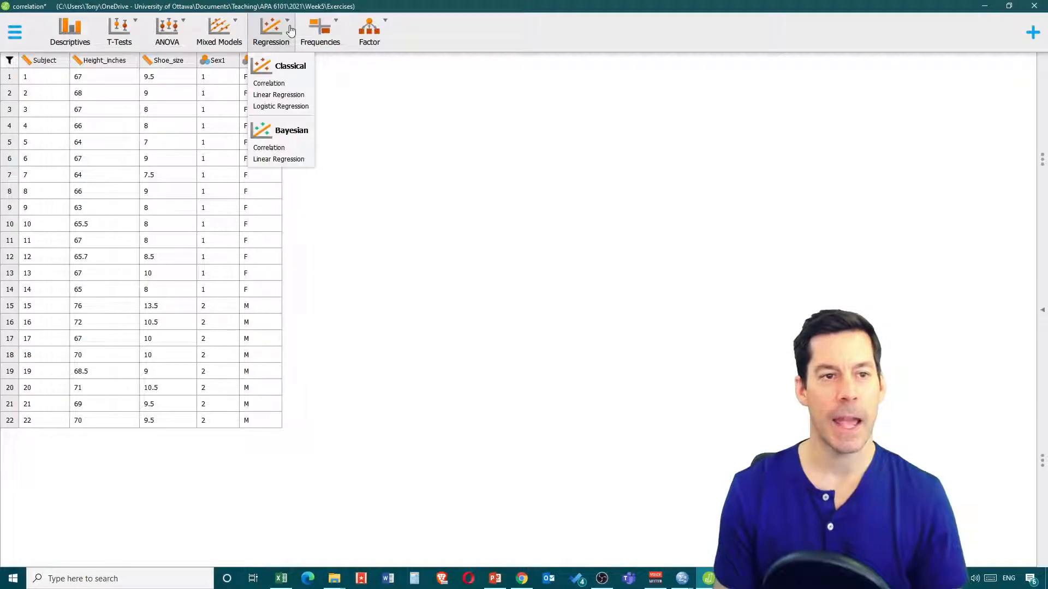
{"action": "left_click", "coordinate": [289, 96]}
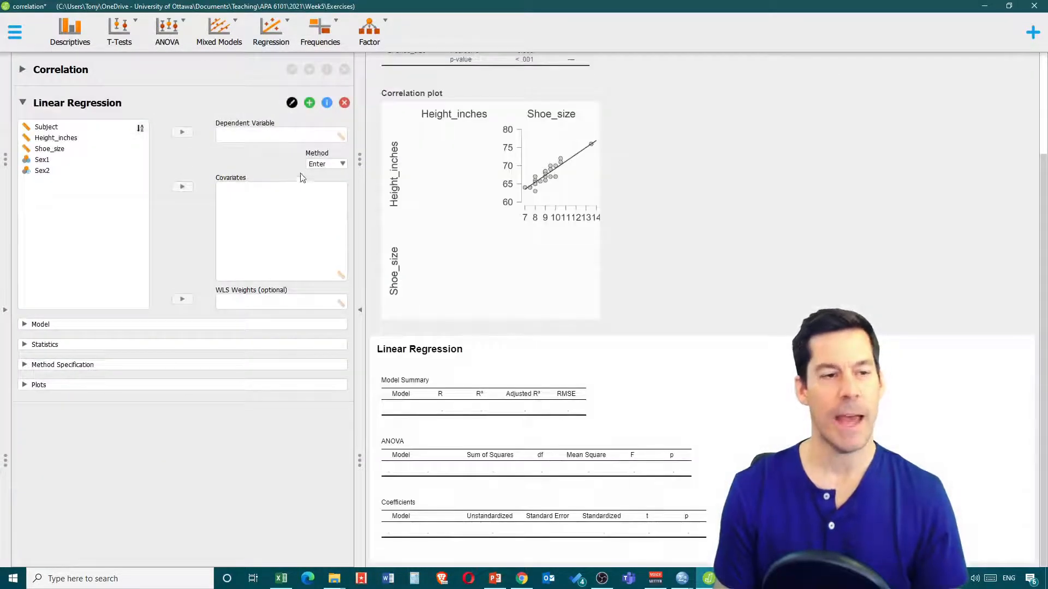
Assign Height_inches as the dependent variable and Shoe_size as the covariate of the linear regression.
{"action": "left_click", "coordinate": [88, 140]}
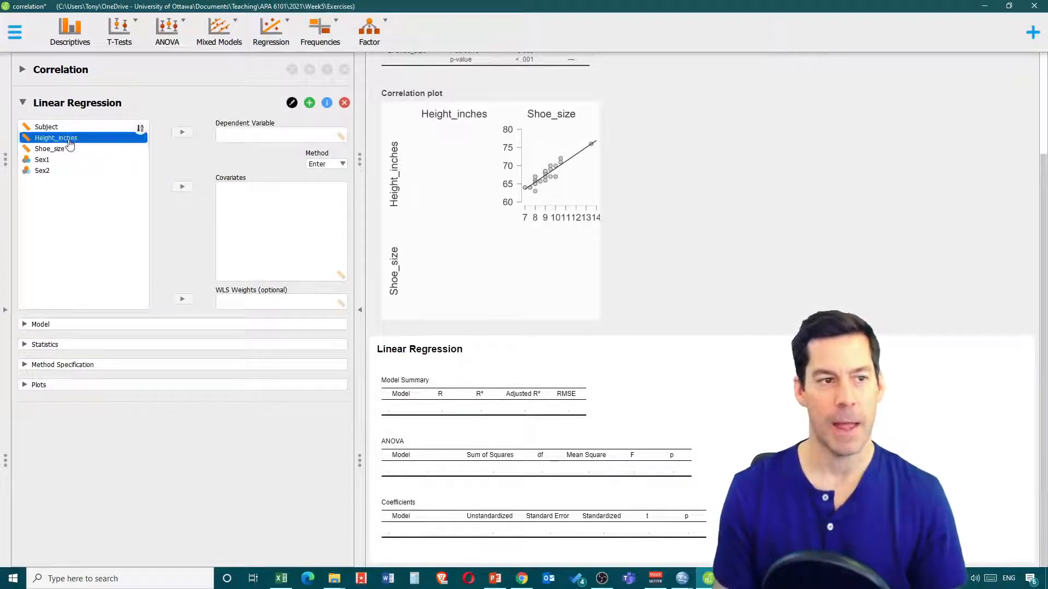
{"action": "left_click", "coordinate": [181, 134]}
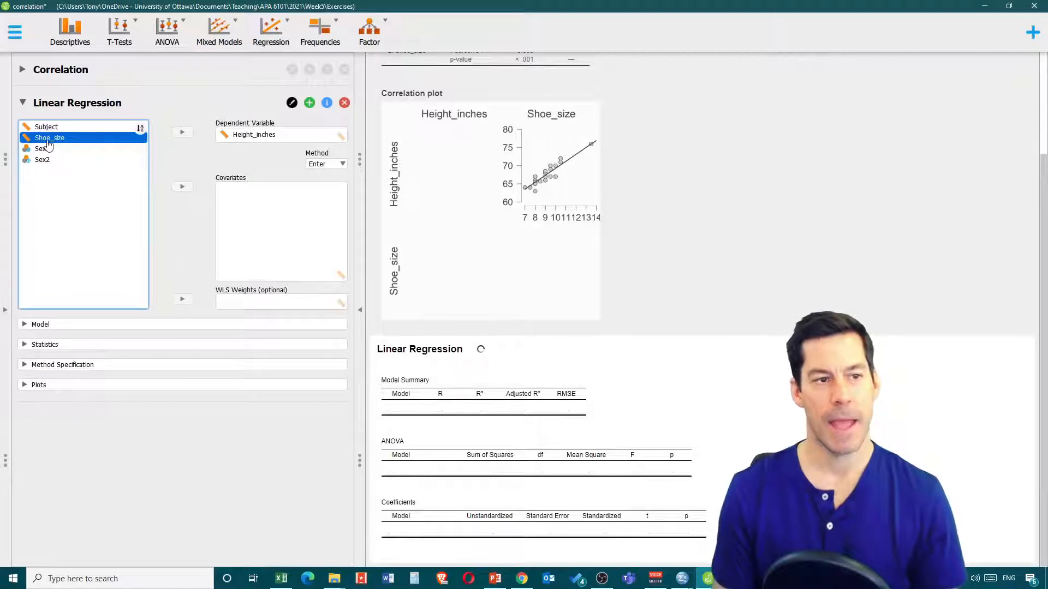
{"action": "left_click", "coordinate": [183, 188]}
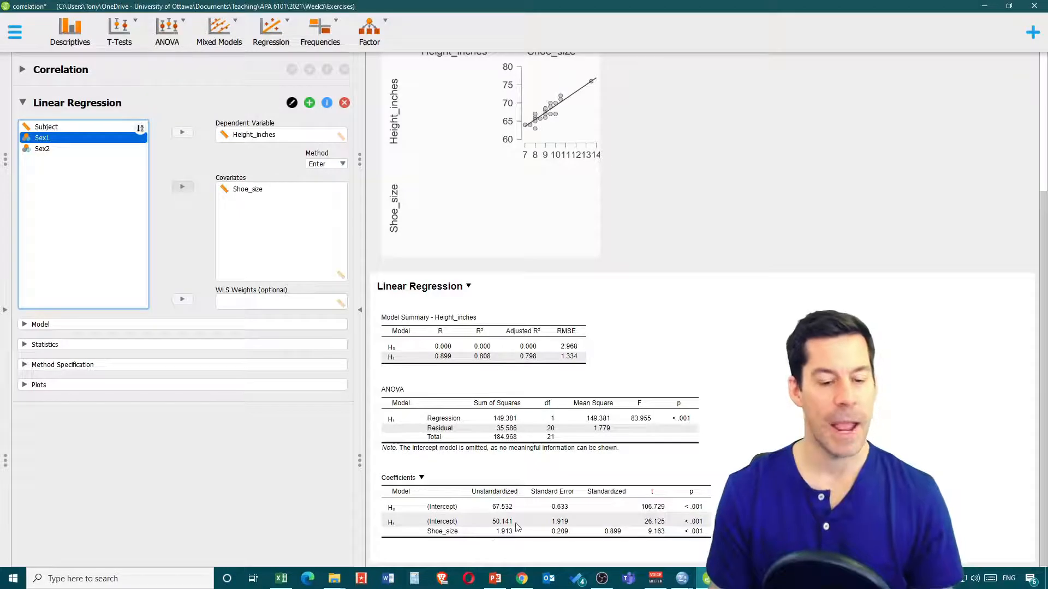
Look through the regression's Model, Statistics and Plots options.
{"action": "left_click", "coordinate": [17, 325]}
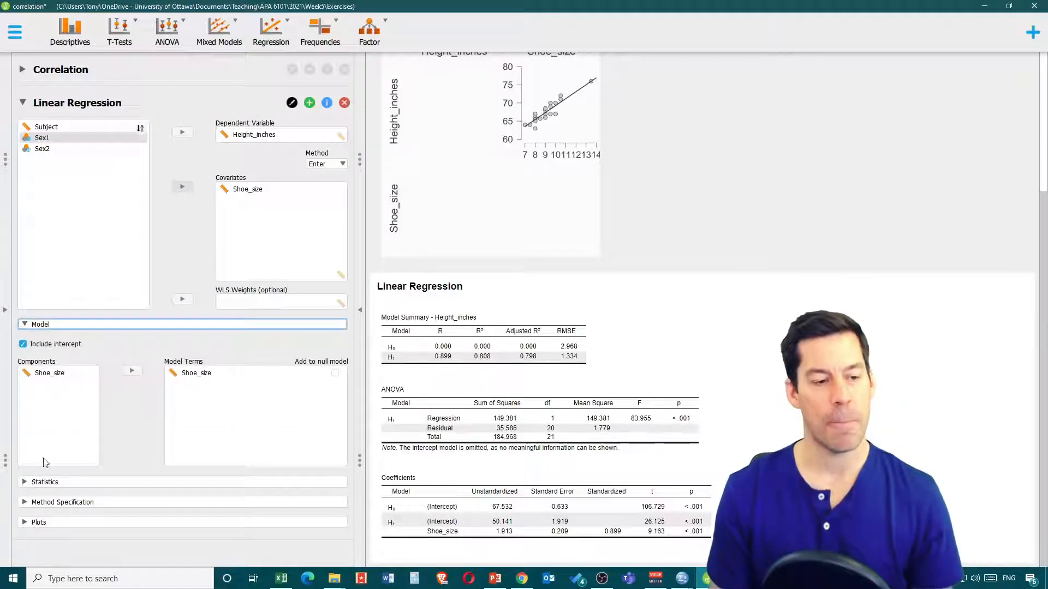
{"action": "left_click", "coordinate": [24, 483]}
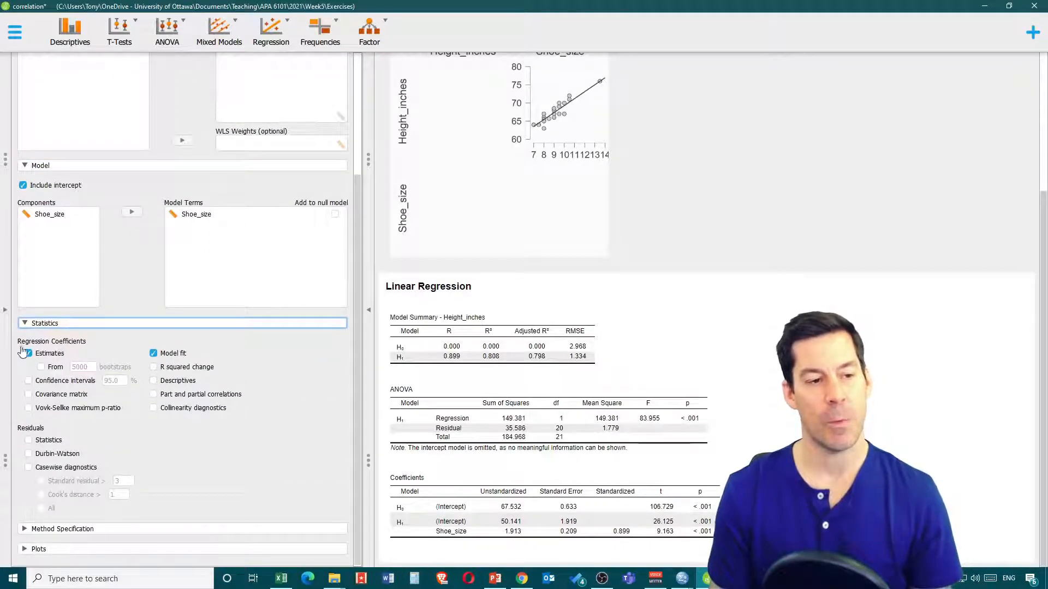
{"action": "left_click", "coordinate": [22, 324]}
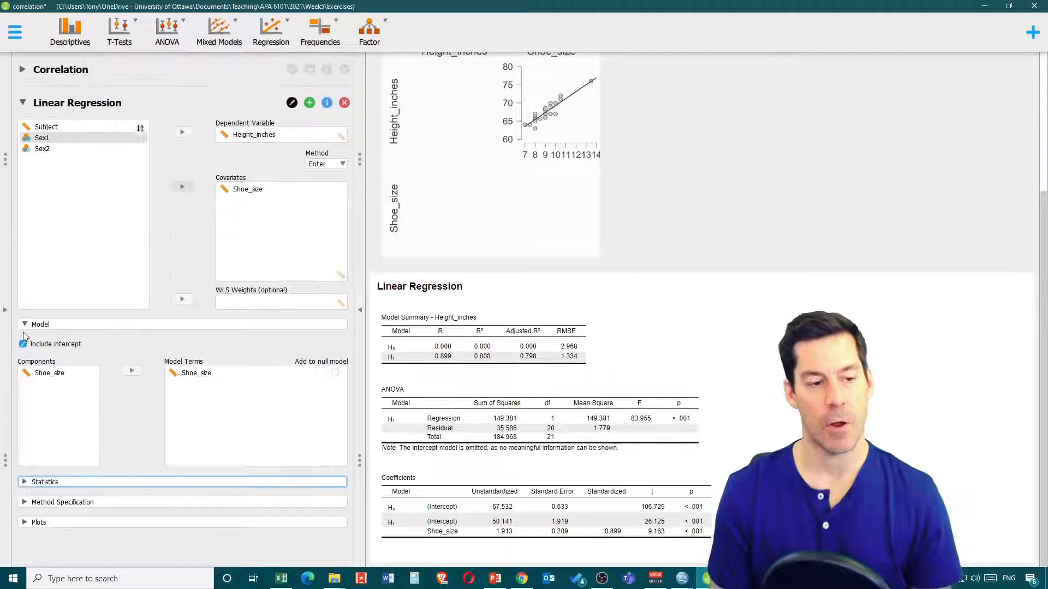
{"action": "left_click", "coordinate": [25, 516]}
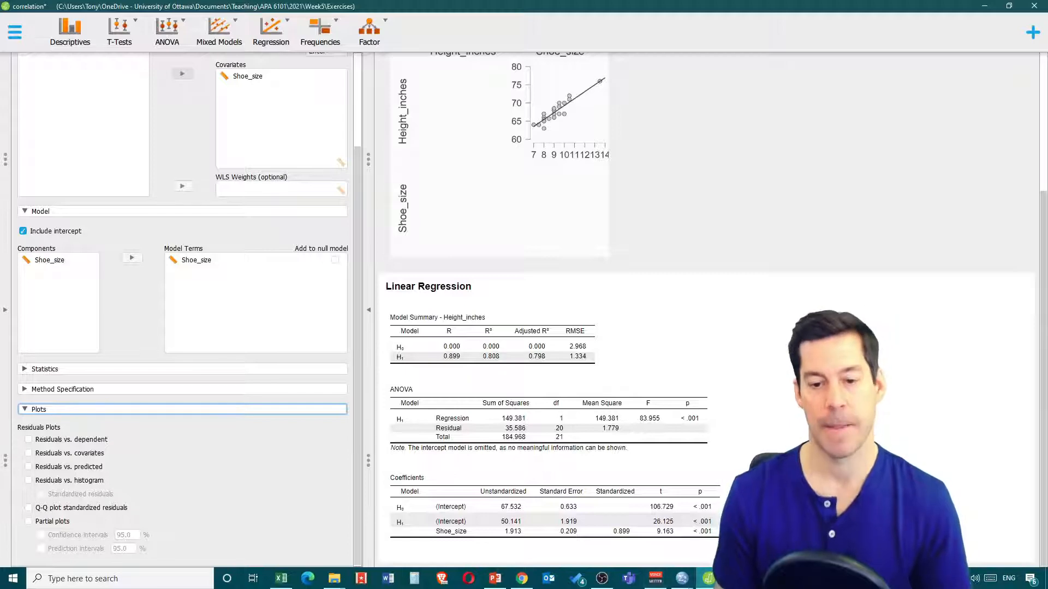
Switch to RStudio, view the correlation data frame, and return to the Ex_week1.R script.
{"action": "left_click", "coordinate": [735, 579]}
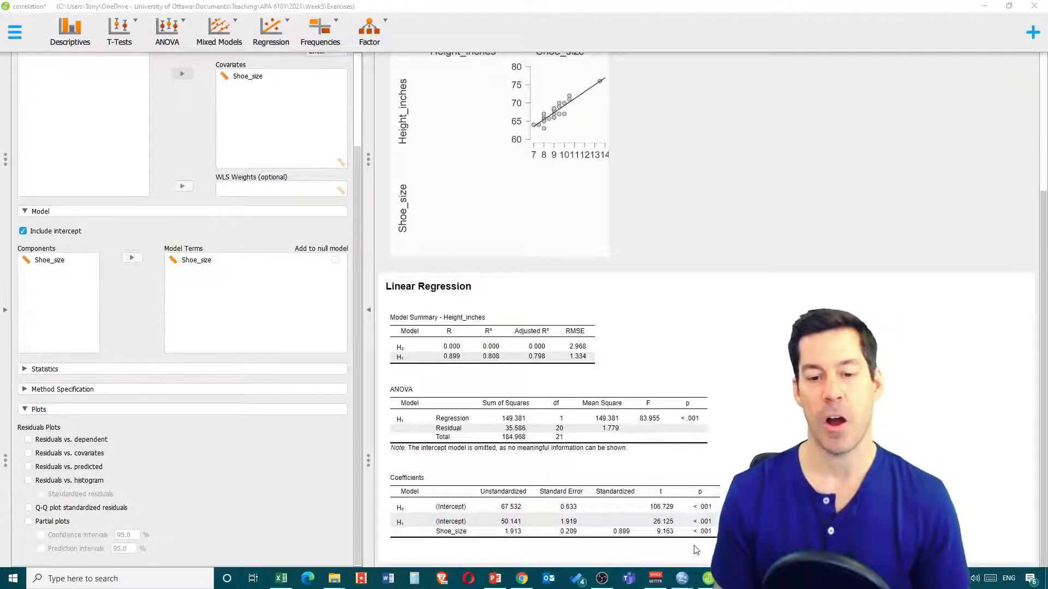
{"action": "left_click", "coordinate": [704, 529]}
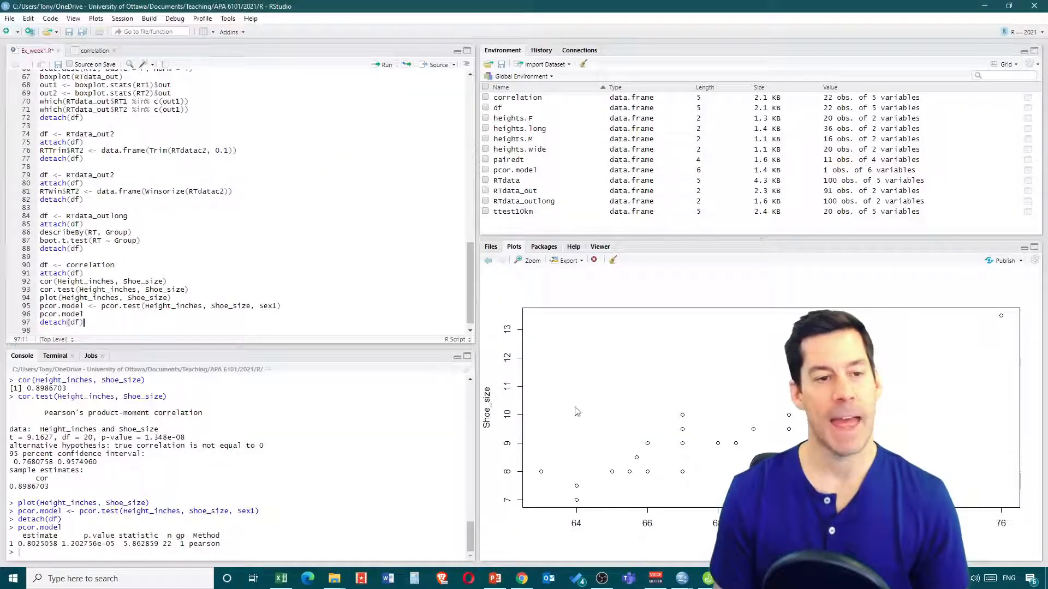
{"action": "scroll", "coordinate": [103, 234], "scroll_direction": "down", "scroll_amount": 1}
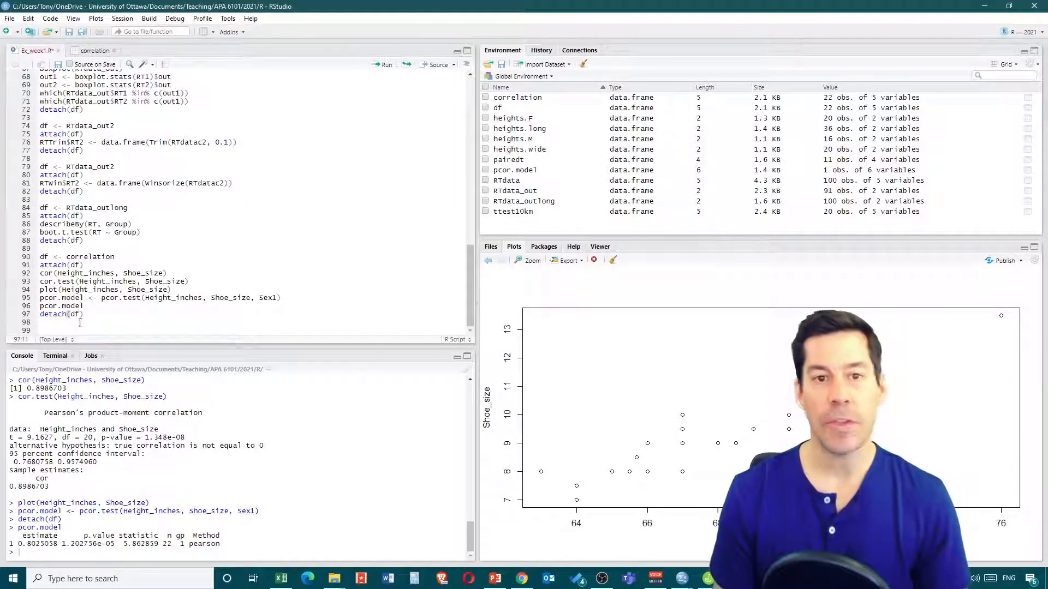
{"action": "left_click", "coordinate": [90, 51]}
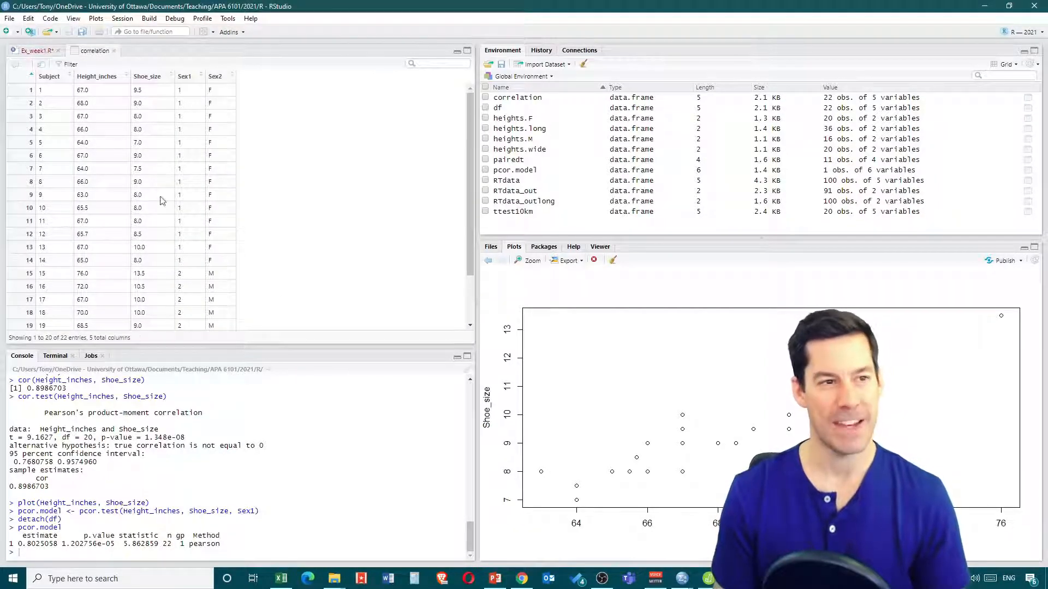
{"action": "left_click", "coordinate": [33, 51]}
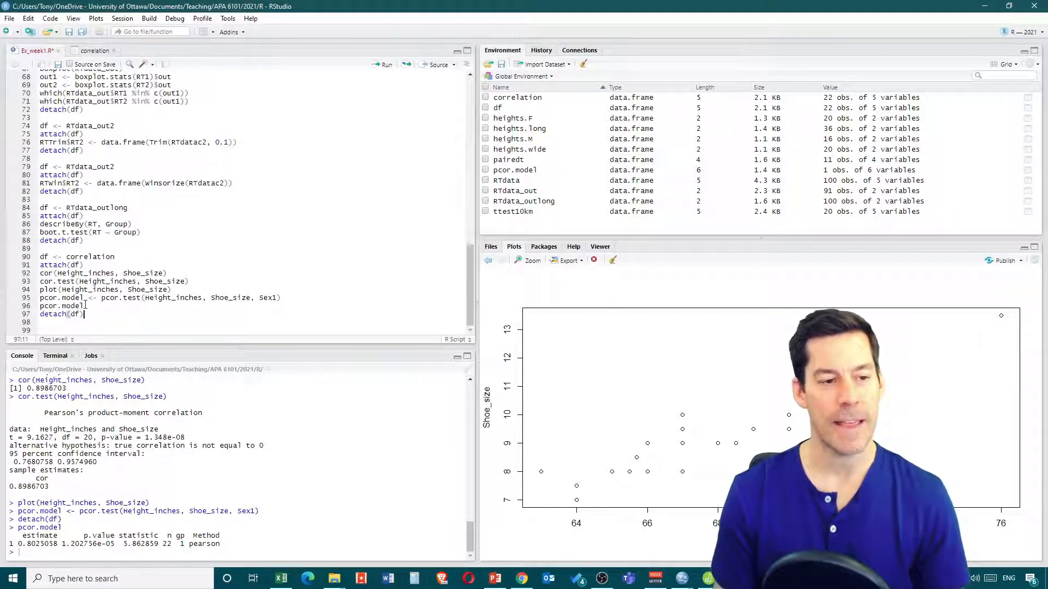
Add the line lm(Height_inches ~ Shoe_size) below pcor.model in the script, reusing the variable names from the cor() call.
{"action": "left_click", "coordinate": [85, 306]}
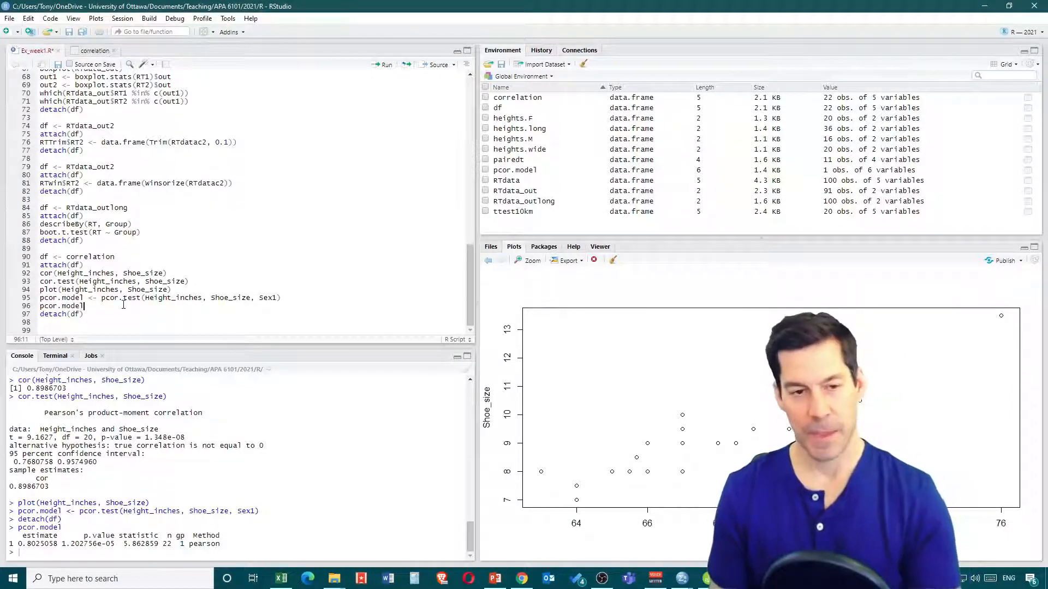
{"action": "key", "text": "Return"}
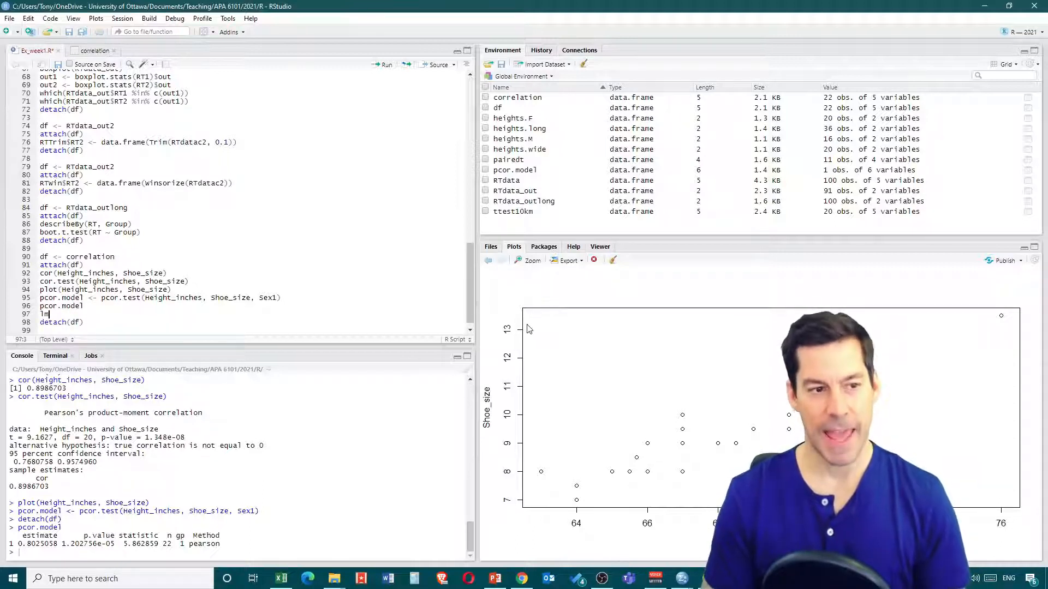
{"action": "type", "text": "lm"}
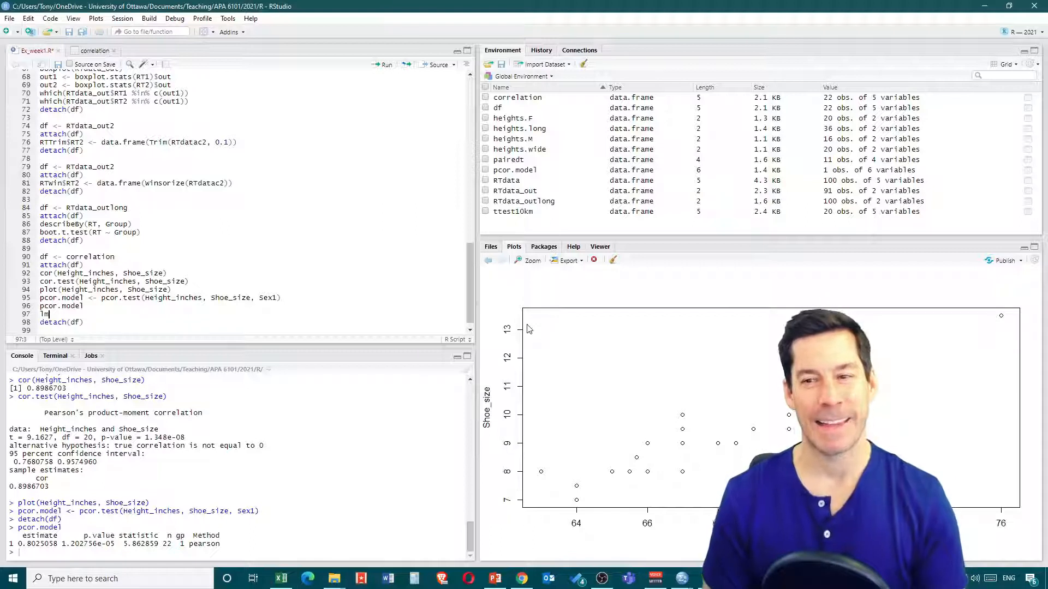
{"action": "type", "text": "("}
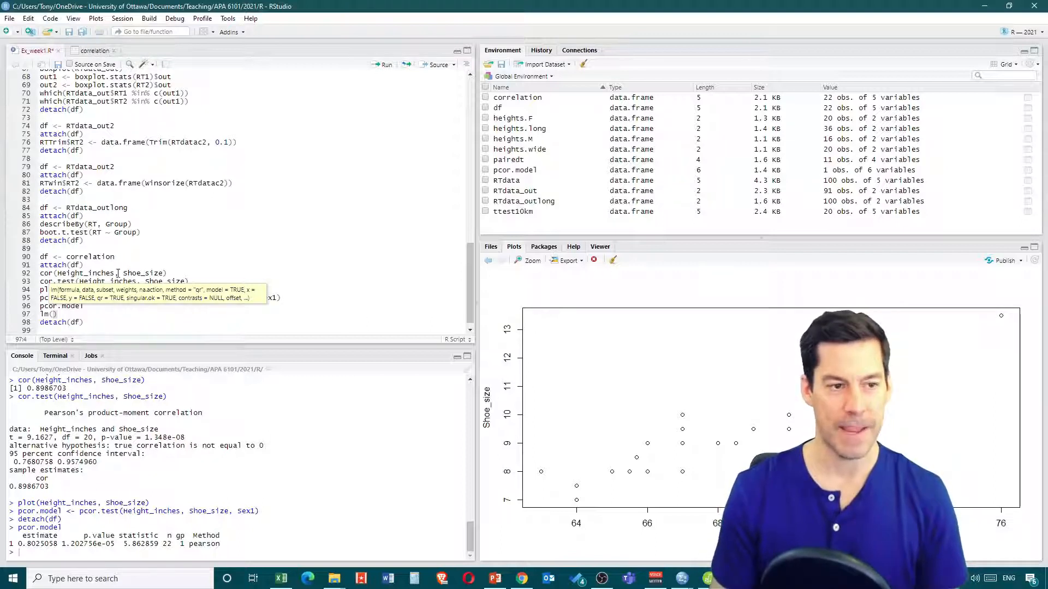
{"action": "left_click_drag", "start_coordinate": [58, 273], "coordinate": [163, 273]}
{"action": "key", "text": "ctrl+c"}
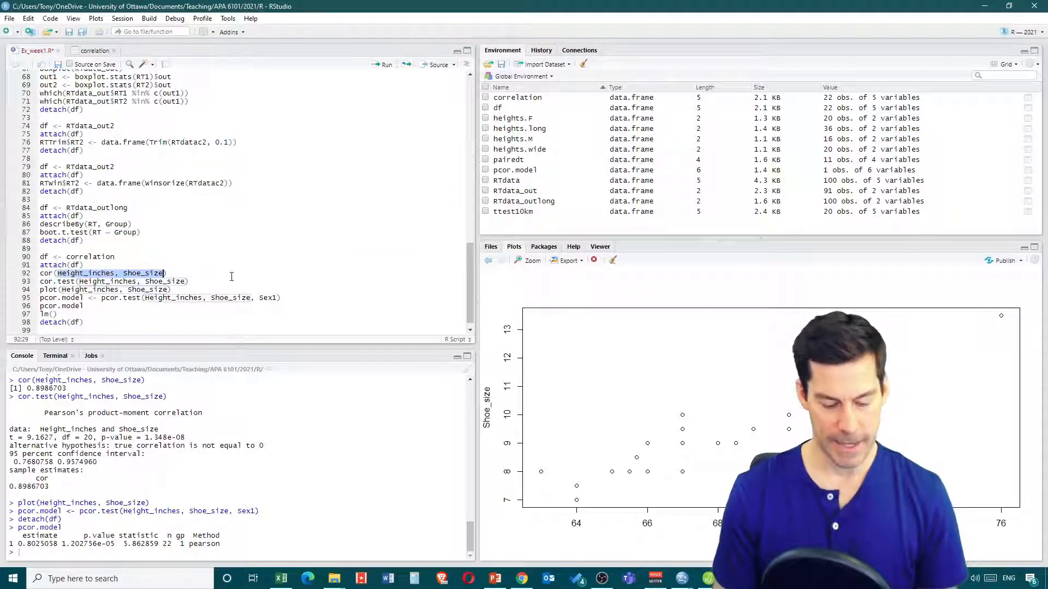
{"action": "left_click", "coordinate": [52, 314]}
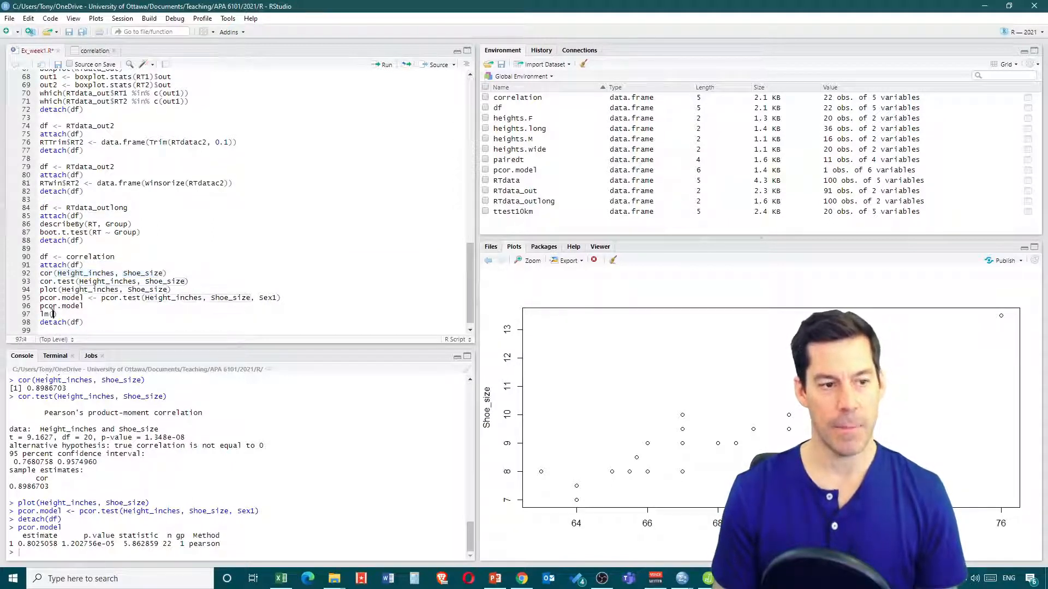
{"action": "key", "text": "ctrl+v"}
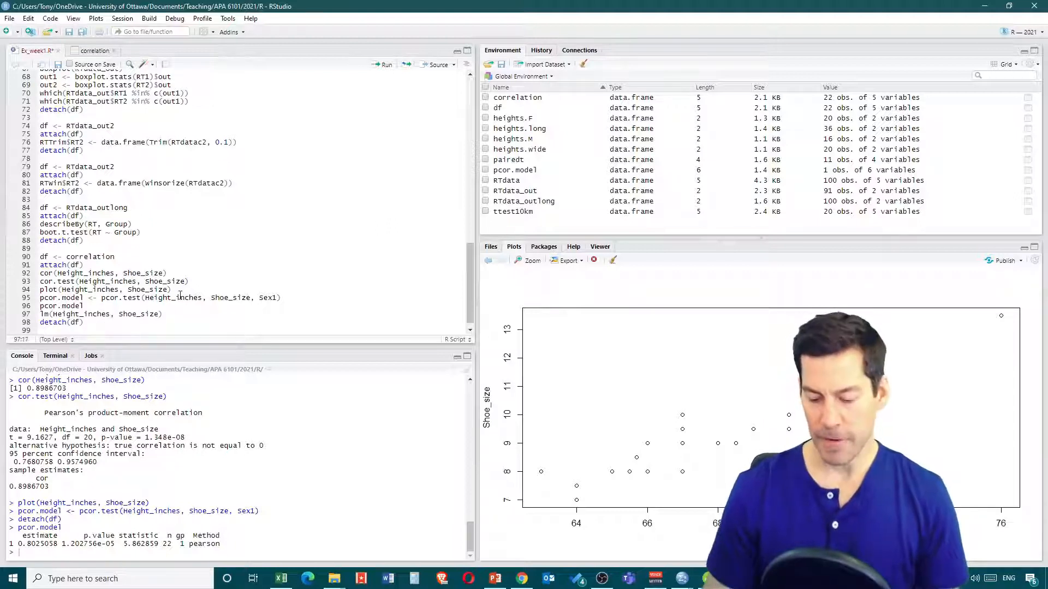
{"action": "key", "text": "Delete"}
{"action": "type", "text": "~"}
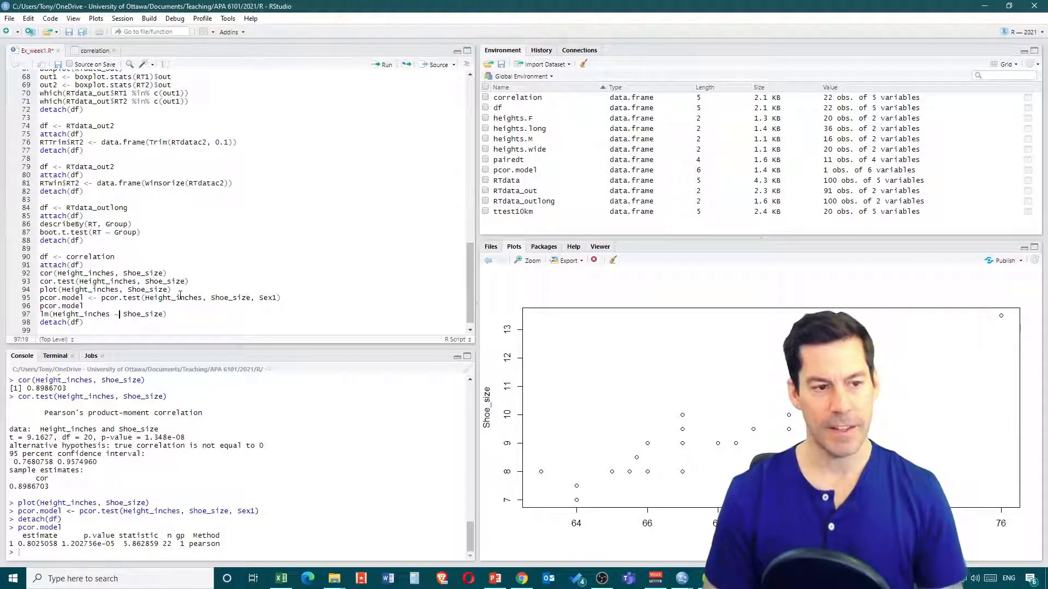
{"action": "double_click", "coordinate": [116, 314]}
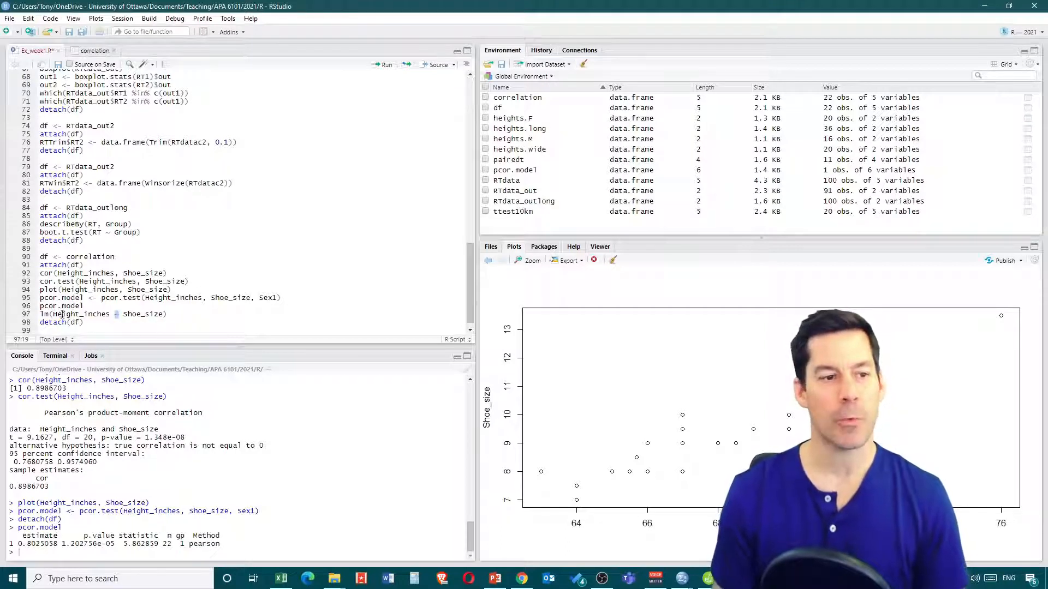
Assign the lm() call's result to an object named reg.model using the <- operator.
{"action": "left_click", "coordinate": [87, 297]}
{"action": "left_click_drag", "start_coordinate": [88, 298], "coordinate": [40, 298]}
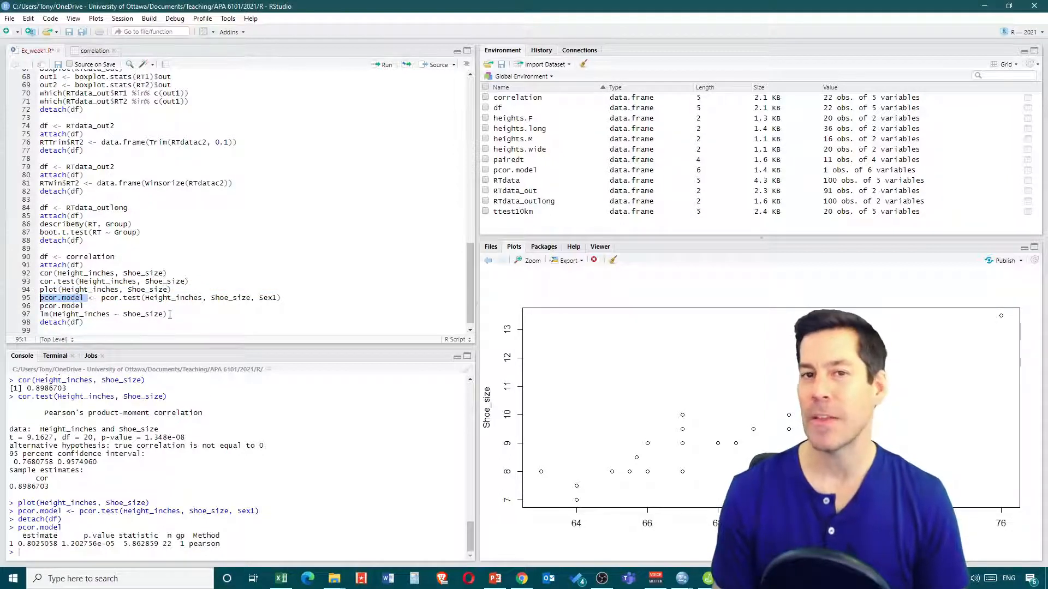
{"action": "left_click", "coordinate": [42, 316]}
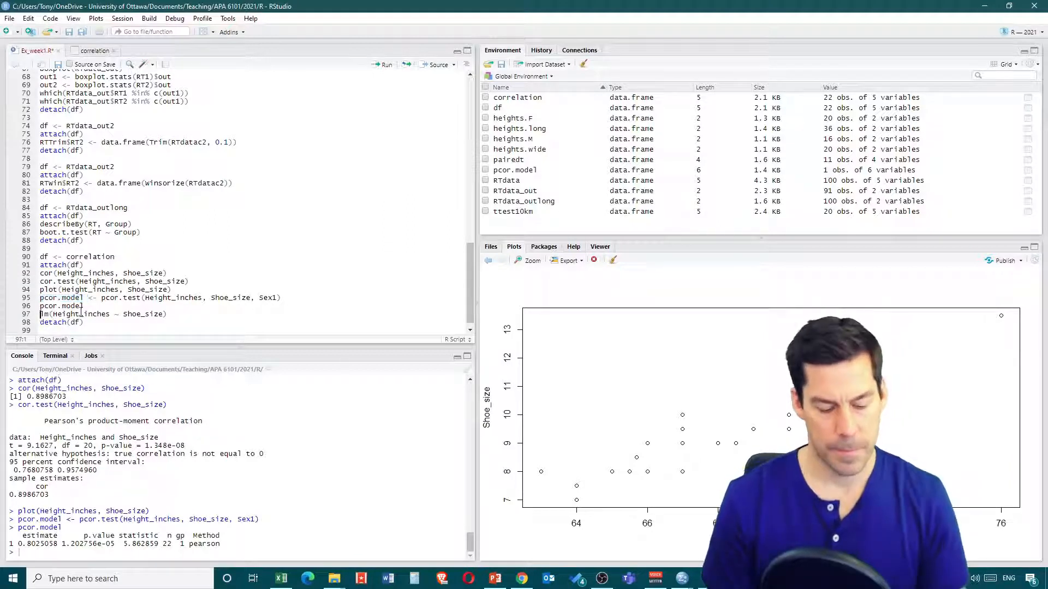
{"action": "type", "text": "re"}
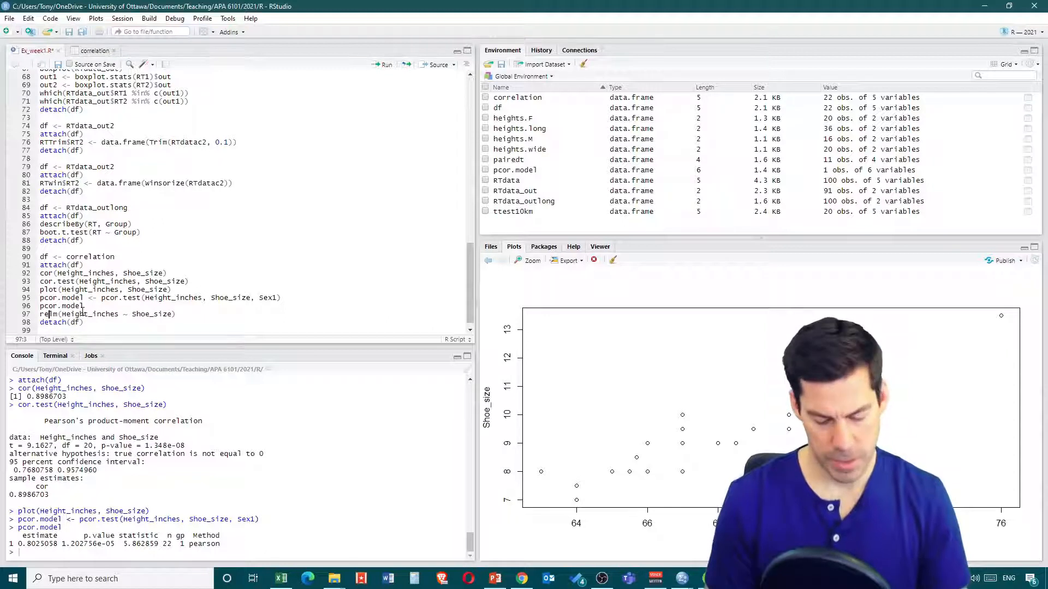
{"action": "type", "text": "g.model "}
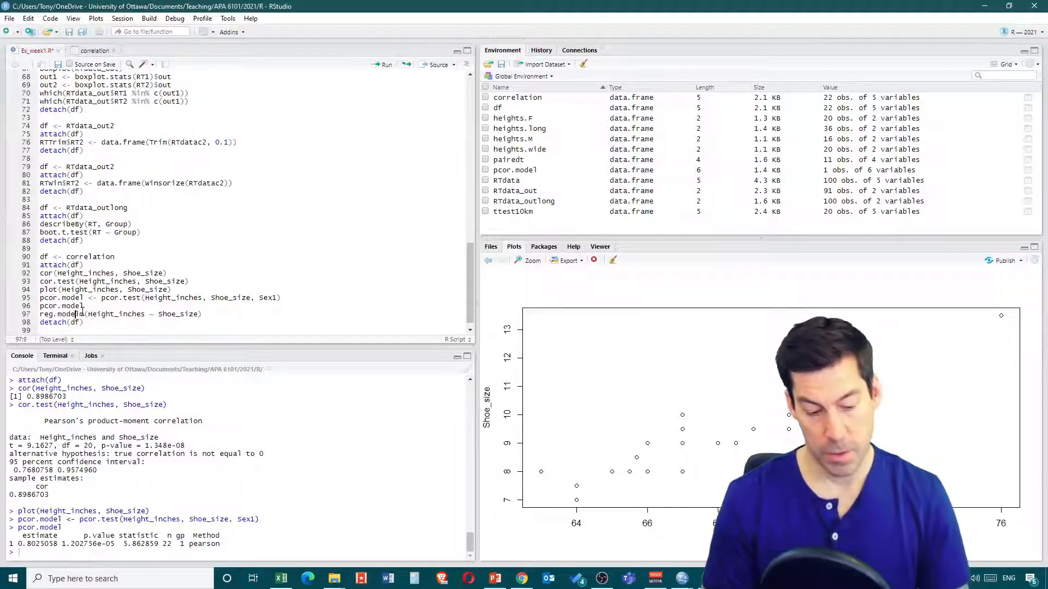
{"action": "type", "text": "<-"}
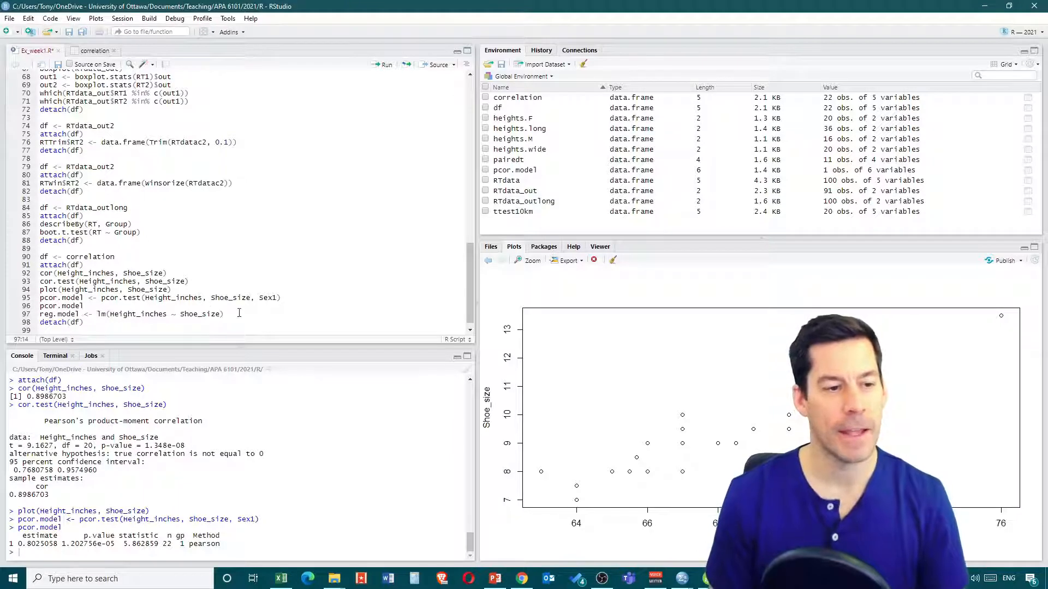
Add a line reading reg.model below the lm() assignment to print the fitted model.
{"action": "left_click", "coordinate": [264, 311]}
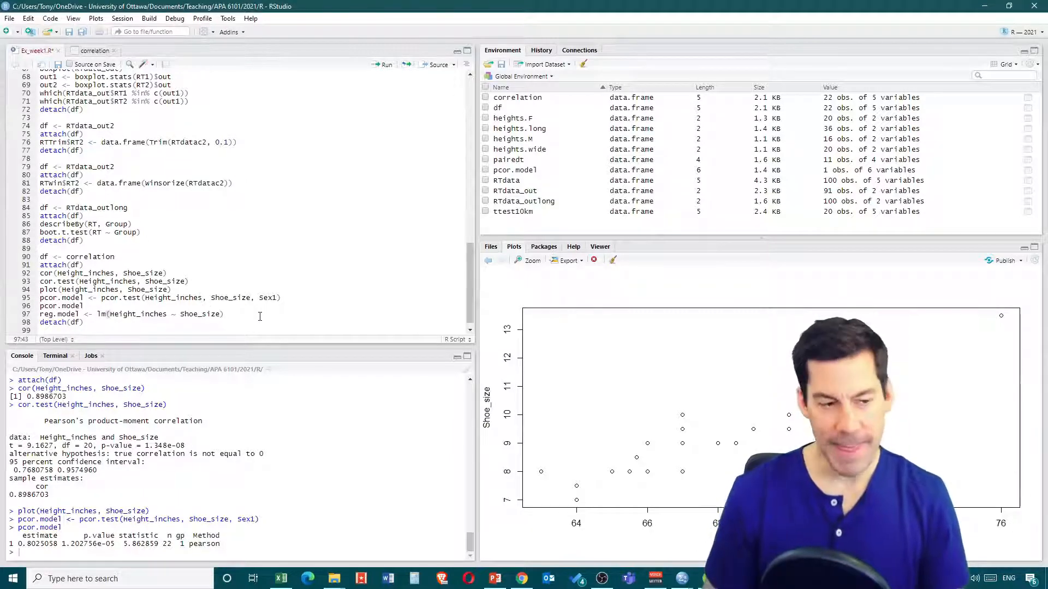
{"action": "key", "text": "Return"}
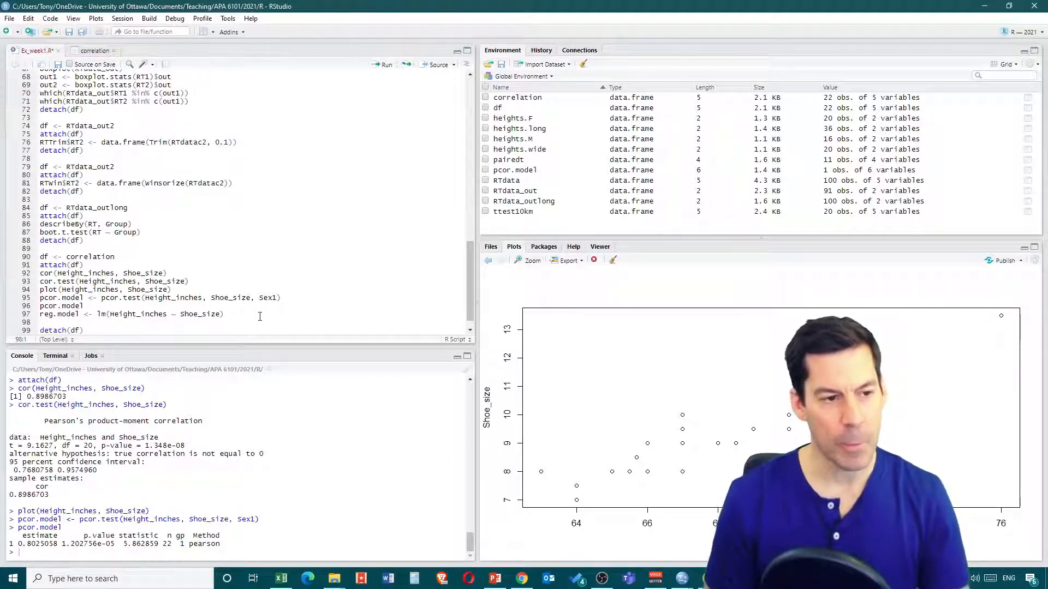
{"action": "type", "text": "reg.model"}
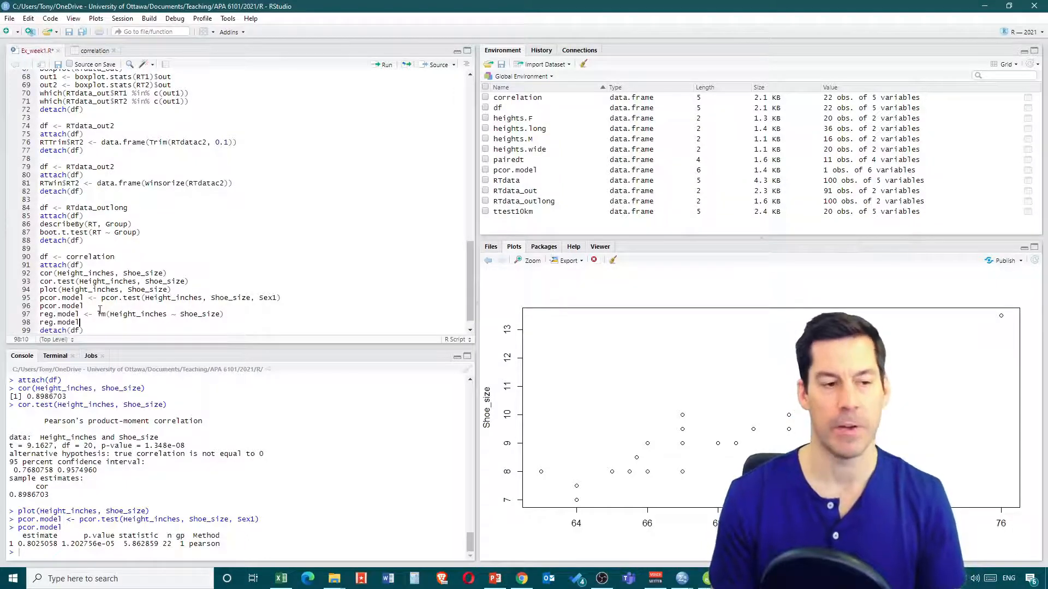
Run the script block from df <- correlation through the final detach(df).
{"action": "key", "text": "shift+Down"}
{"action": "left_click_drag", "start_coordinate": [72, 311], "coordinate": [37, 257]}
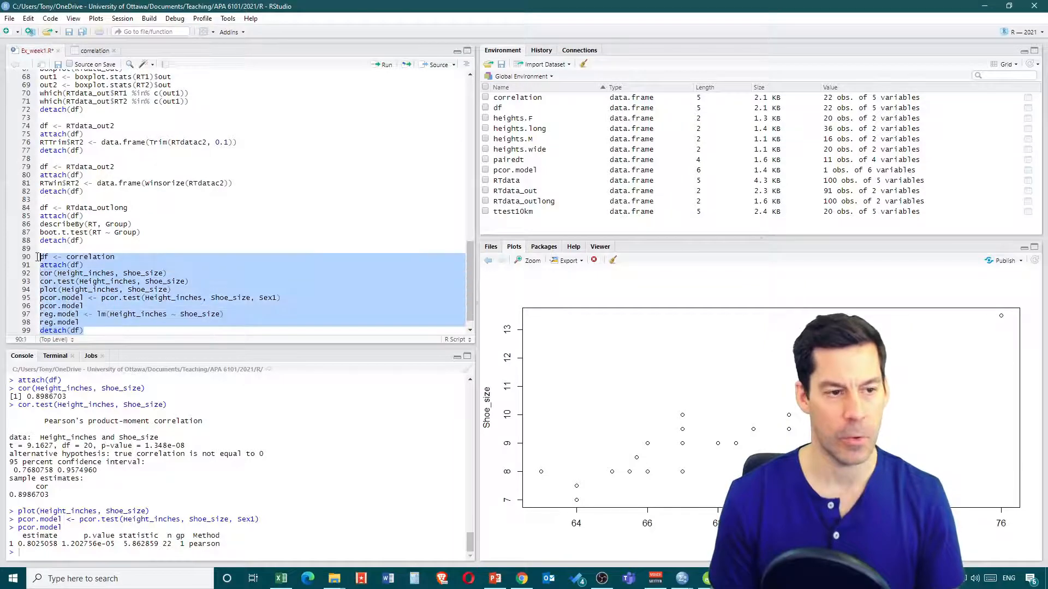
{"action": "left_click", "coordinate": [383, 65]}
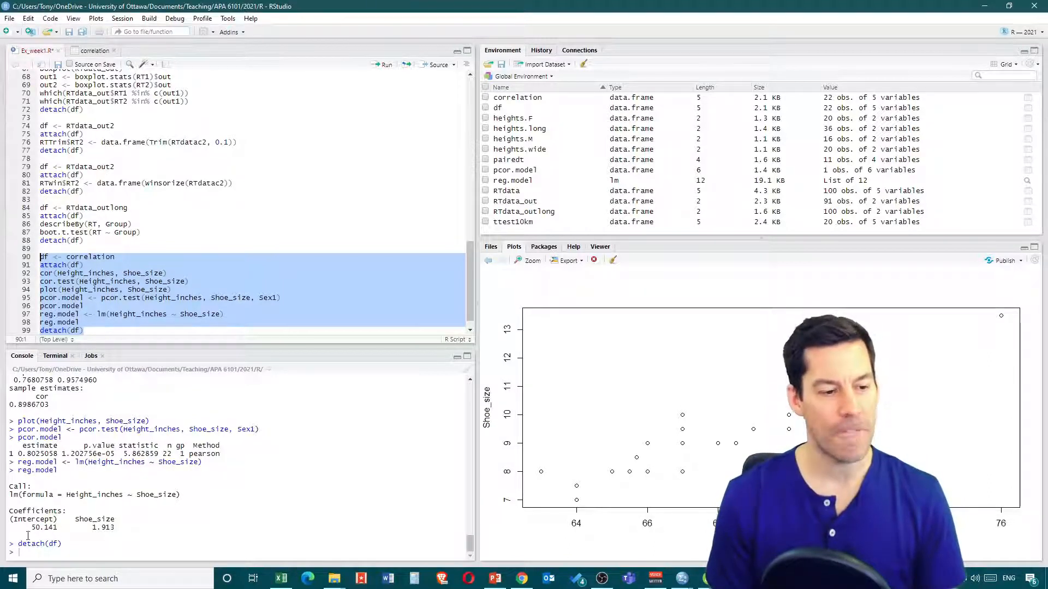
Examine the intercept and Shoe_size coefficients in the console's regression output.
{"action": "left_click_drag", "start_coordinate": [31, 527], "coordinate": [116, 529]}
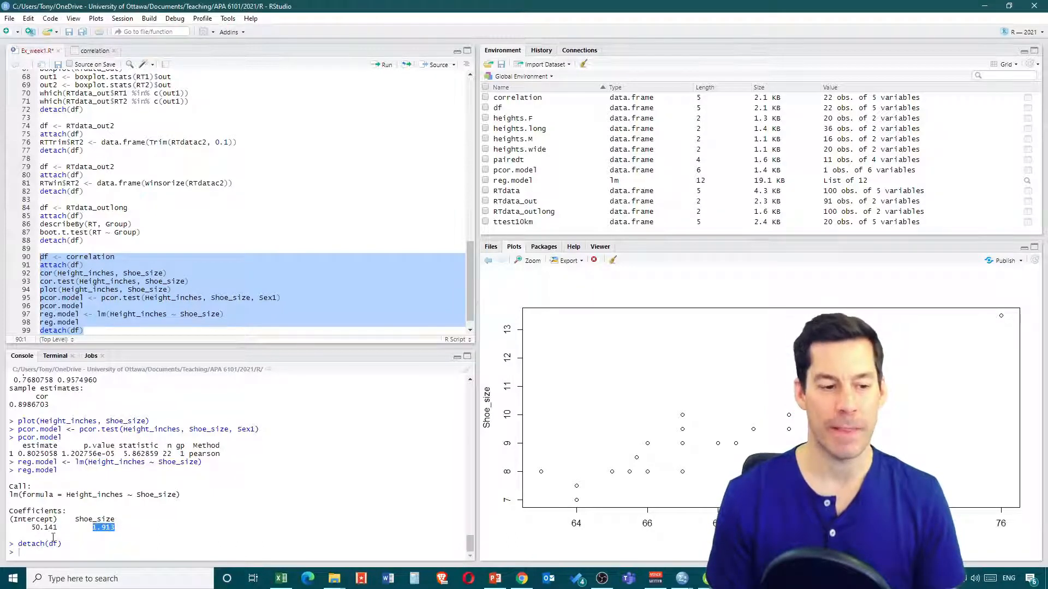
{"action": "left_click_drag", "start_coordinate": [61, 528], "coordinate": [118, 530]}
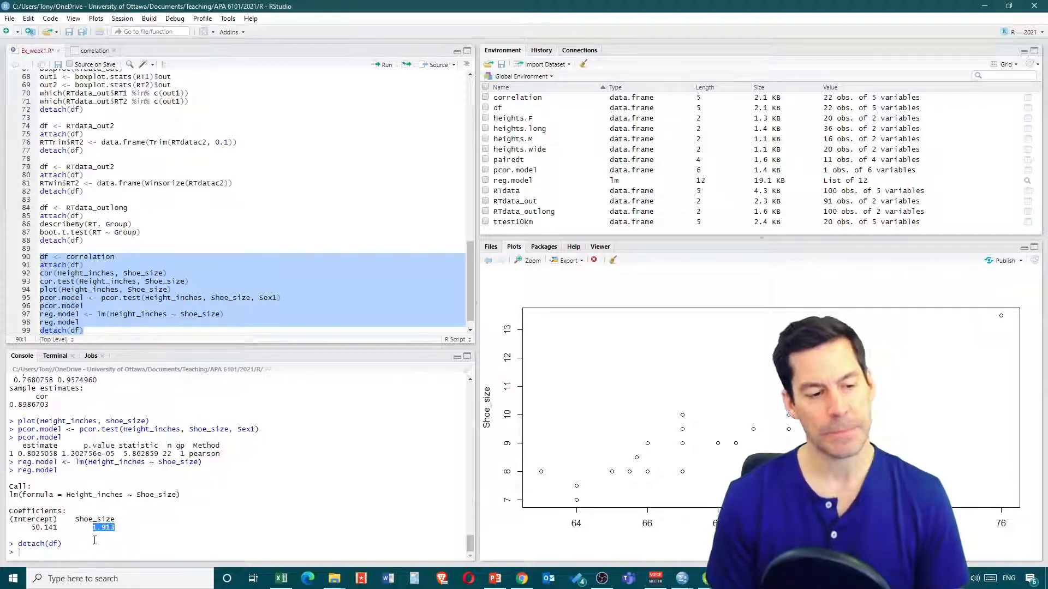
{"action": "left_click", "coordinate": [58, 552]}
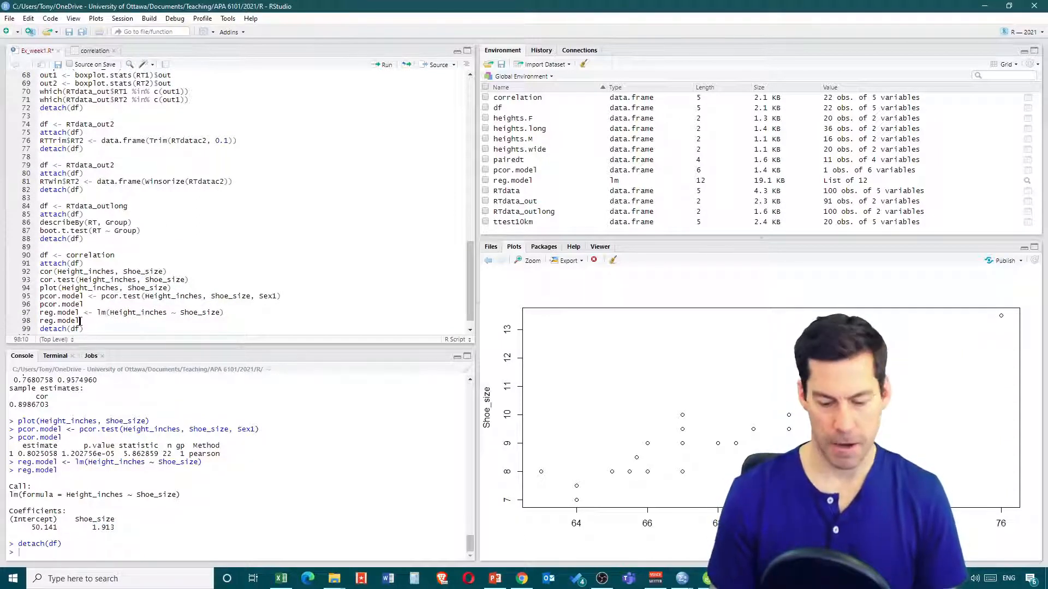
Add a summary(reg.model) line below the reg.model line and above detach(df) in the script.
{"action": "key", "text": "Return"}
{"action": "scroll", "coordinate": [81, 311], "scroll_direction": "down", "scroll_amount": 1}
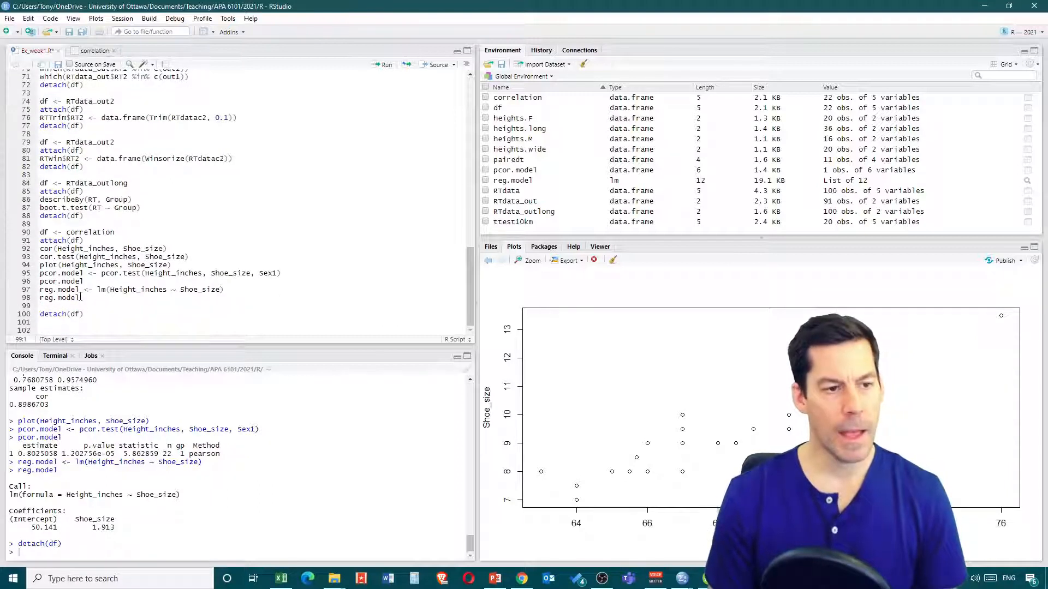
{"action": "type", "text": "summa"}
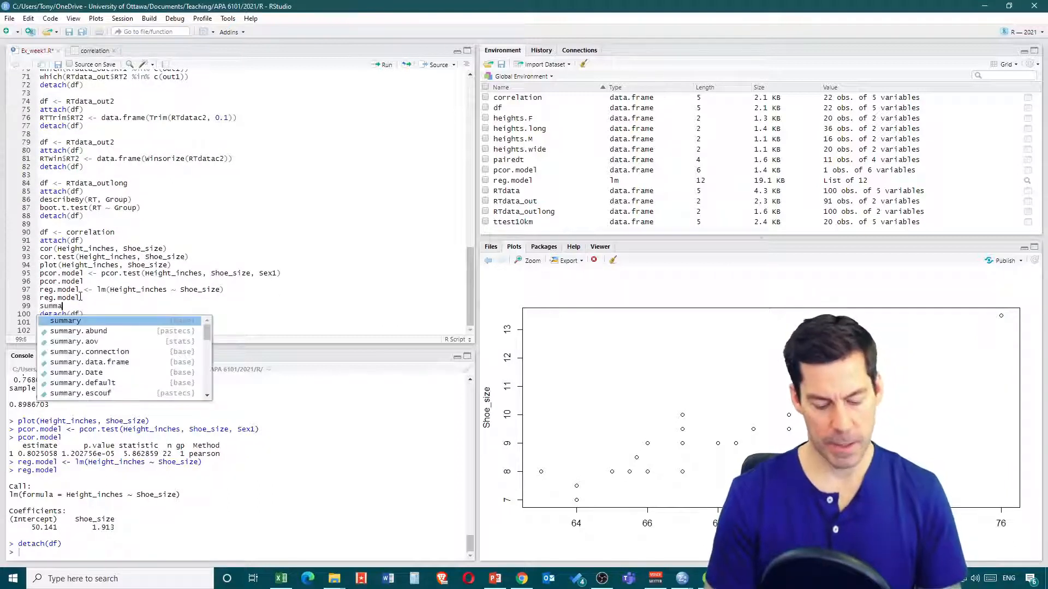
{"action": "type", "text": "ry"}
{"action": "key", "text": "Tab"}
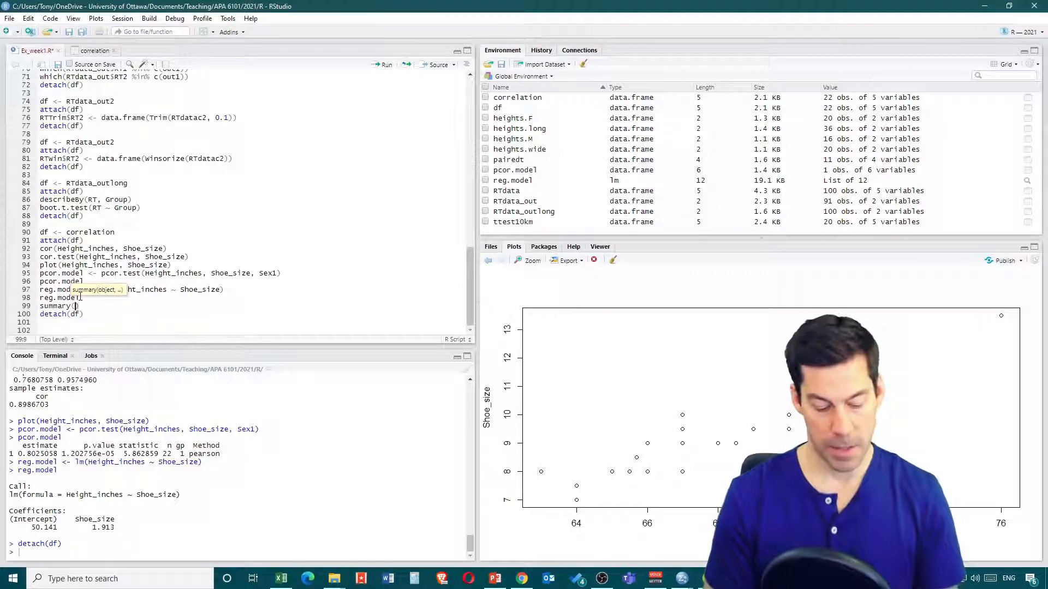
{"action": "type", "text": "reg.mode"}
{"action": "key", "text": "Tab"}
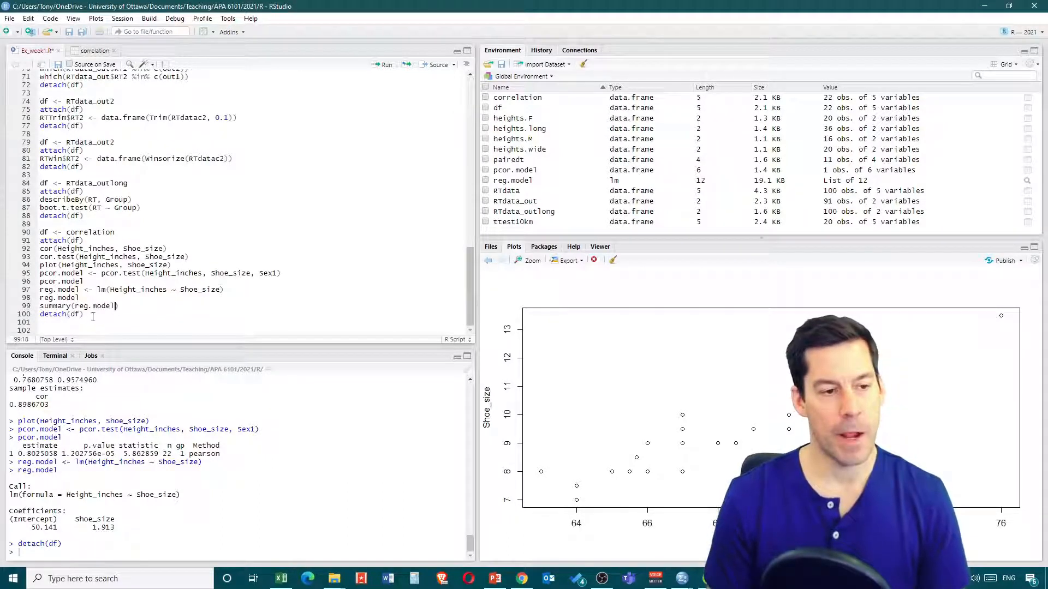
Run the script block from df <- correlation through detach(df), including the summary(reg.model) line.
{"action": "left_click_drag", "start_coordinate": [83, 315], "coordinate": [22, 232]}
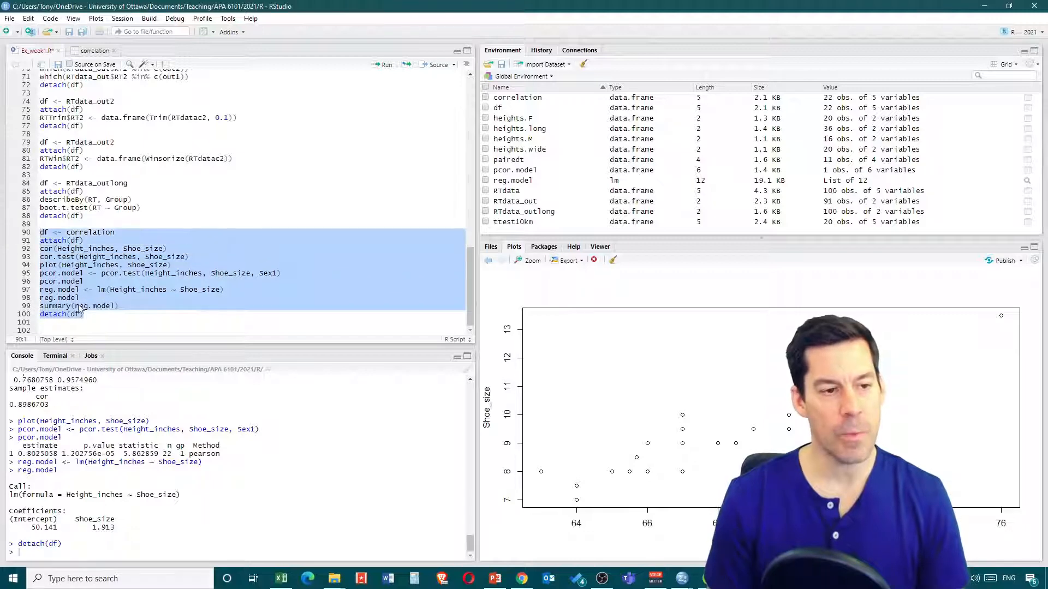
{"action": "left_click", "coordinate": [78, 307]}
{"action": "left_click_drag", "start_coordinate": [85, 317], "coordinate": [24, 232]}
{"action": "left_click", "coordinate": [383, 65]}
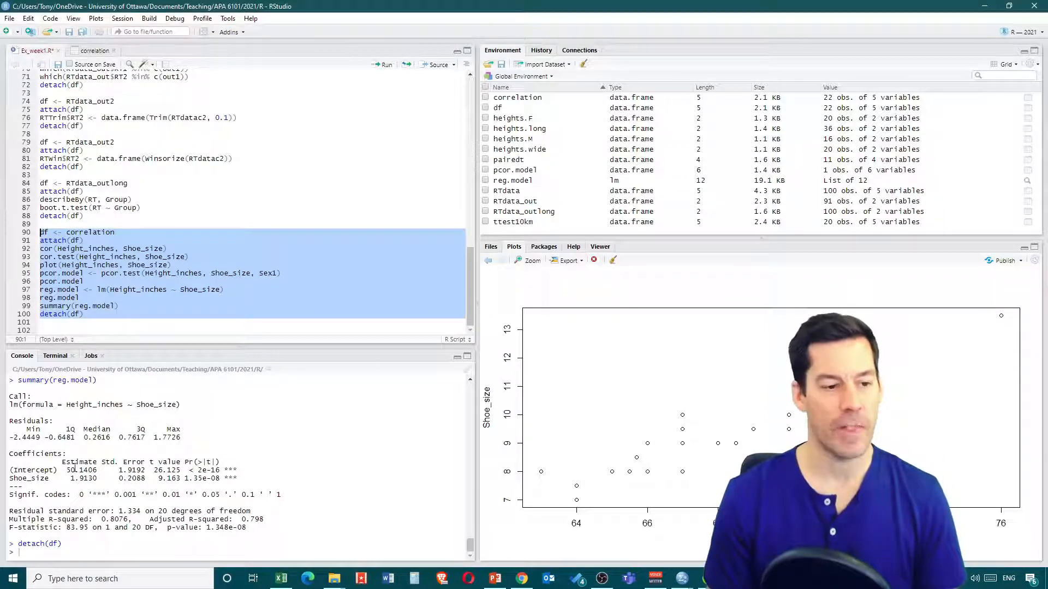
Examine the coefficient estimates and p-values for the intercept and Shoe_size in the console's model summary.
{"action": "left_click_drag", "start_coordinate": [66, 469], "coordinate": [99, 480]}
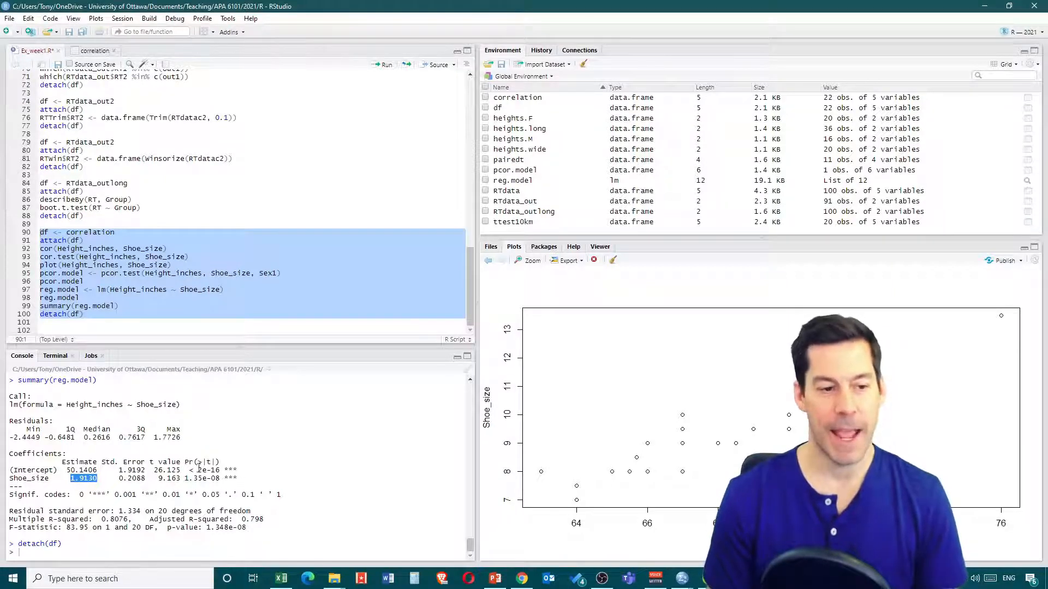
{"action": "left_click_drag", "start_coordinate": [238, 470], "coordinate": [190, 470]}
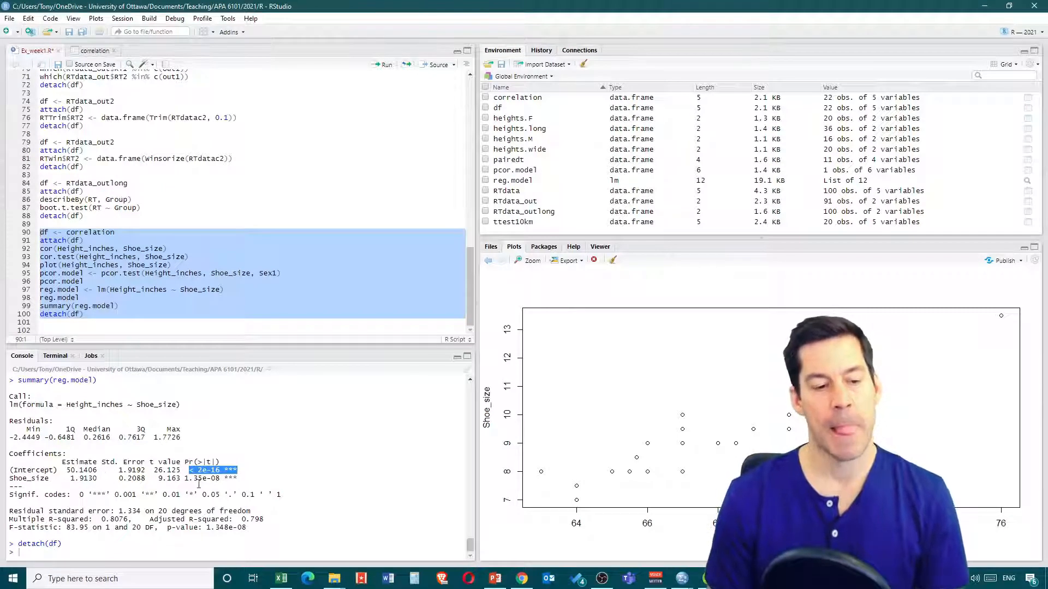
{"action": "left_click_drag", "start_coordinate": [71, 479], "coordinate": [99, 478]}
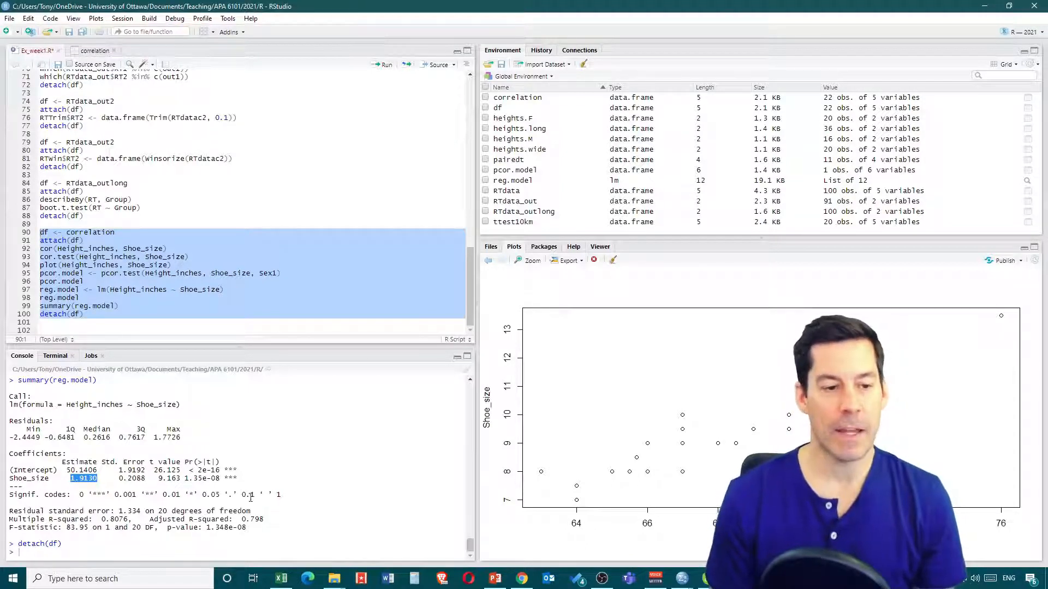
Add an anova(reg.model) line below summary(reg.model) and rerun the block from df <- correlation through detach(df).
{"action": "left_click", "coordinate": [123, 306]}
{"action": "key", "text": "Return"}
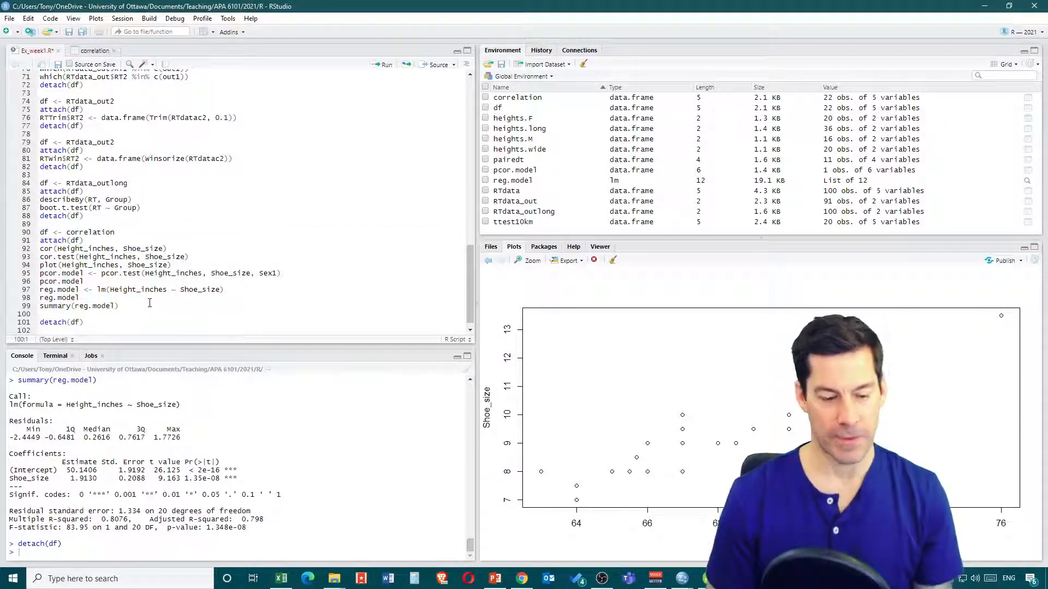
{"action": "type", "text": "anova("}
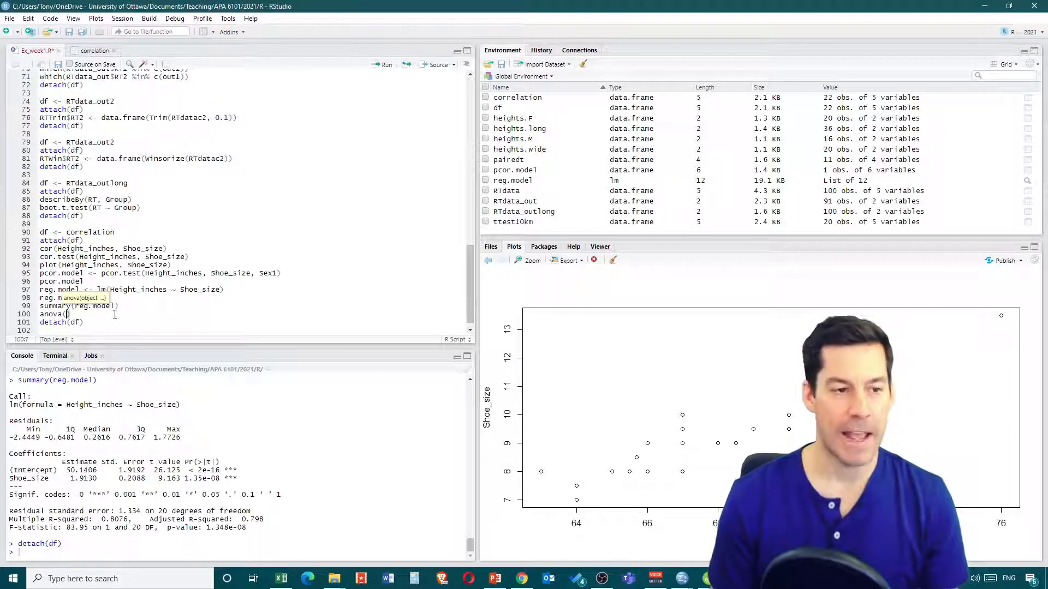
{"action": "type", "text": "reg.model"}
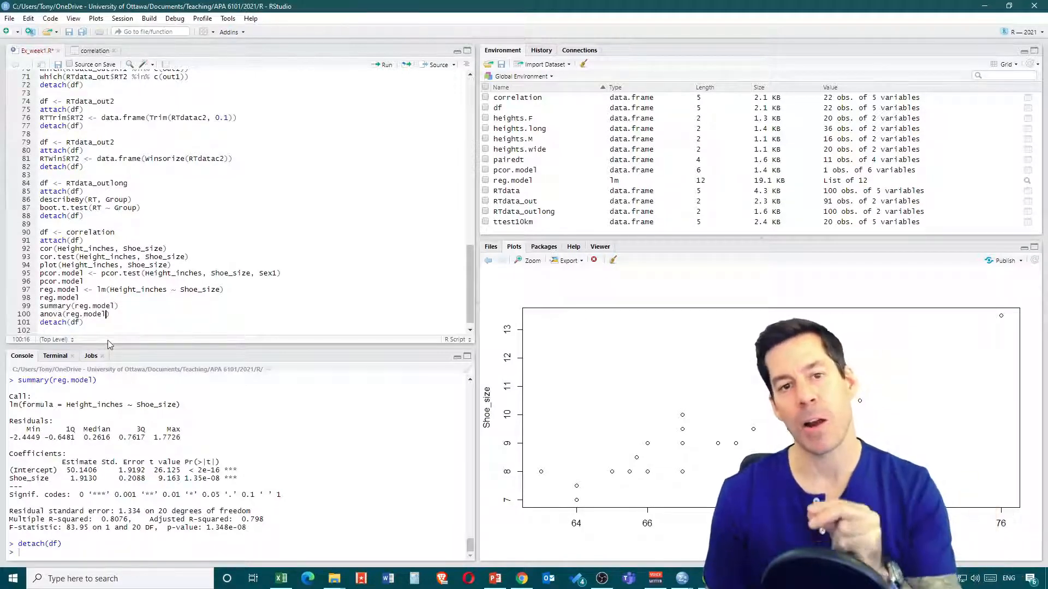
{"action": "left_click_drag", "start_coordinate": [85, 323], "coordinate": [40, 232]}
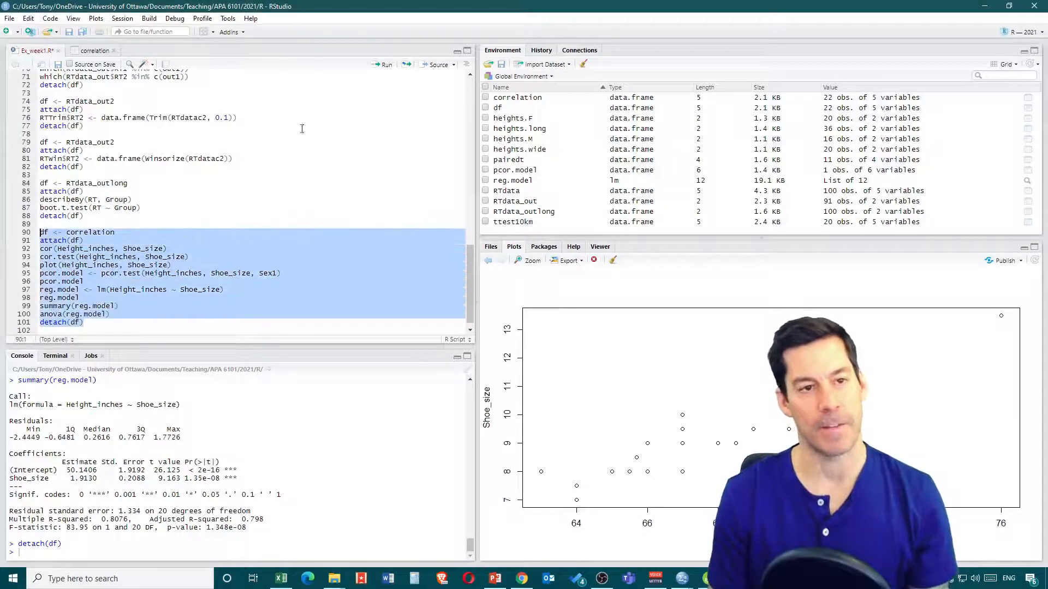
{"action": "left_click", "coordinate": [382, 65]}
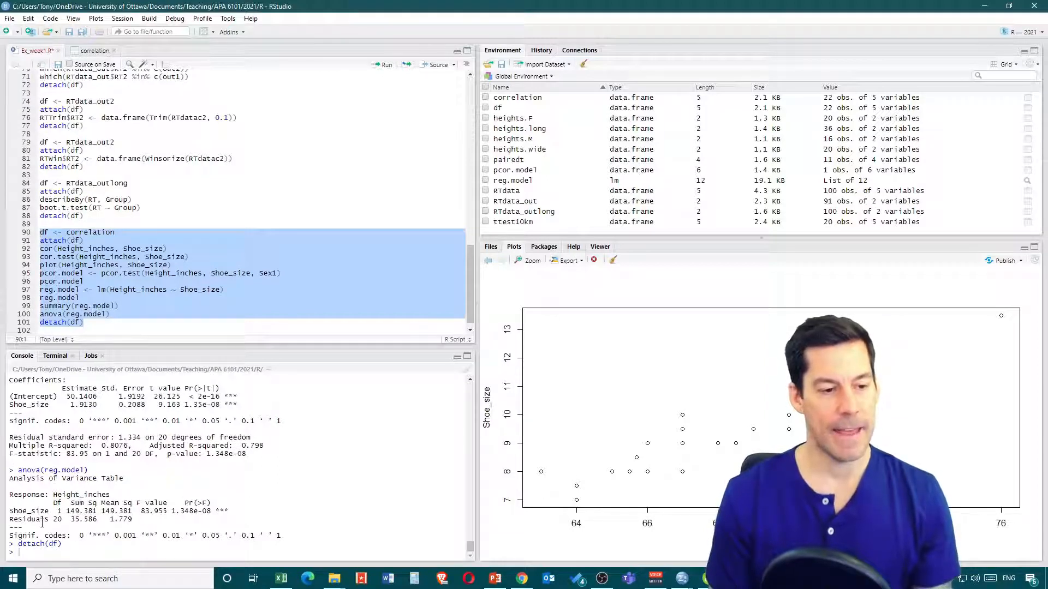
Examine the Shoe_size row and F value in the console's ANOVA table and compare them with the Shoe_size coefficient row.
{"action": "left_click_drag", "start_coordinate": [26, 513], "coordinate": [173, 511]}
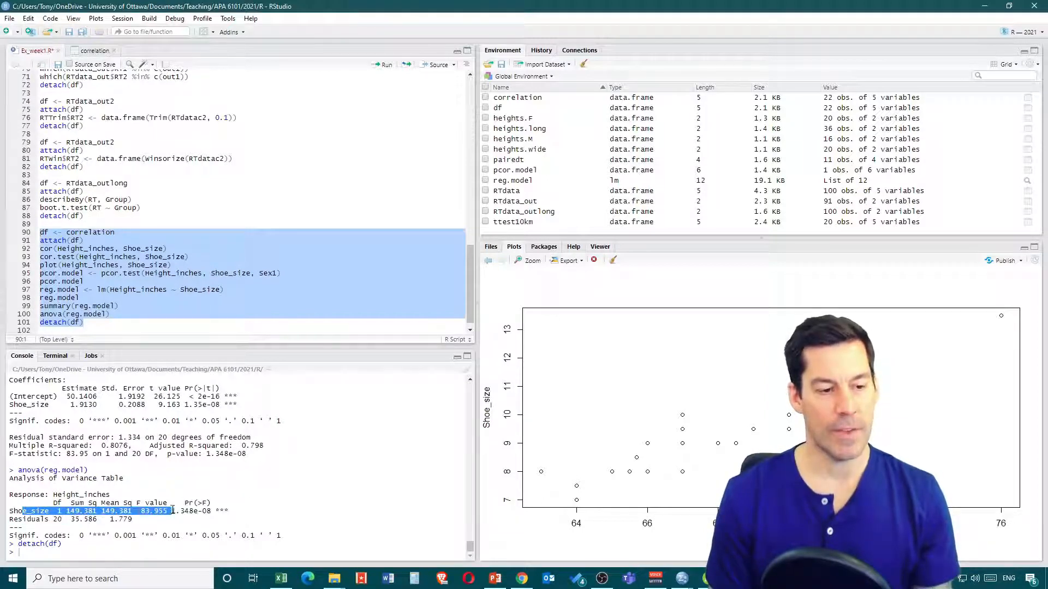
{"action": "left_click", "coordinate": [66, 515]}
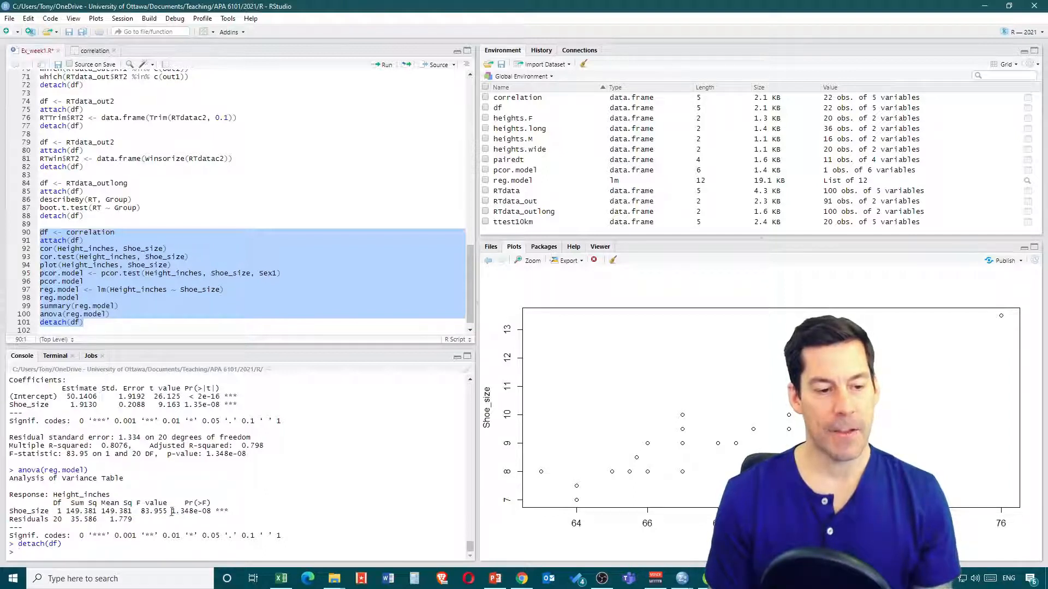
{"action": "left_click_drag", "start_coordinate": [142, 511], "coordinate": [164, 511]}
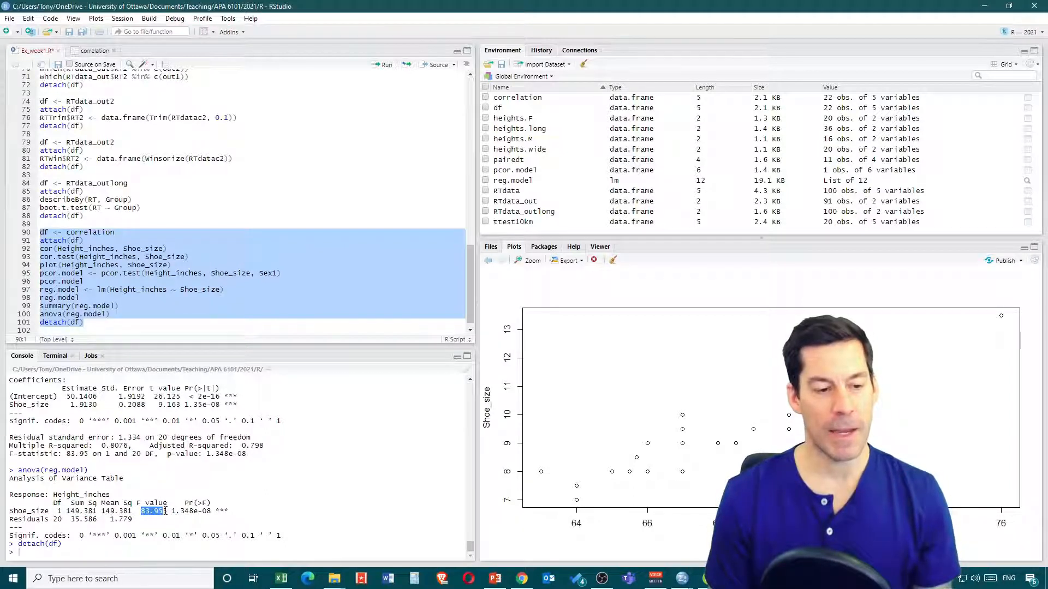
{"action": "left_click", "coordinate": [185, 513]}
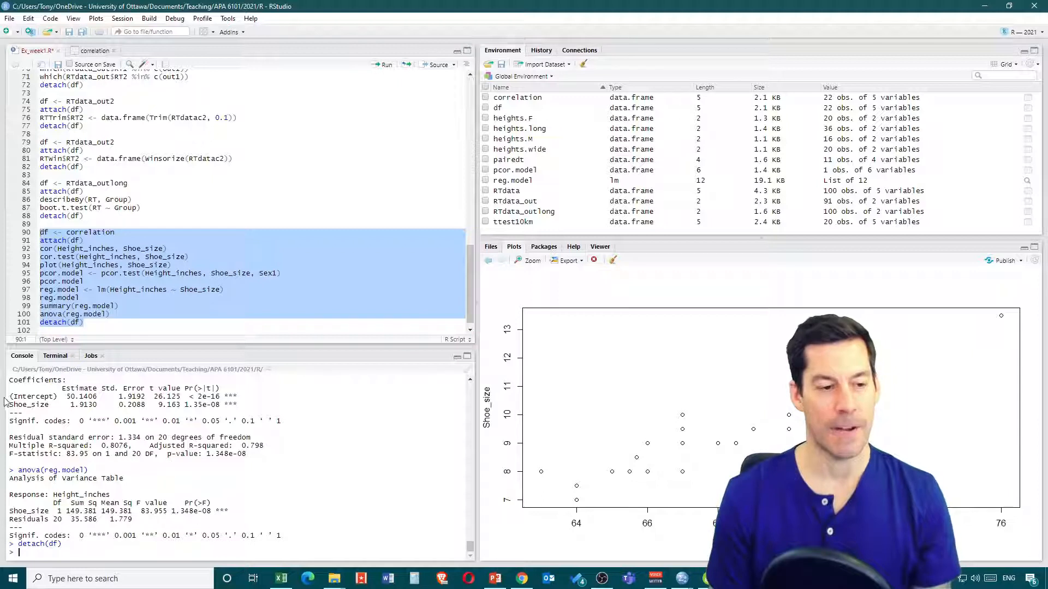
{"action": "mouse_move", "coordinate": [16, 405]}
{"action": "left_mouse_down"}
{"action": "mouse_move", "coordinate": [147, 422]}
{"action": "mouse_move", "coordinate": [22, 413]}
{"action": "left_mouse_up"}
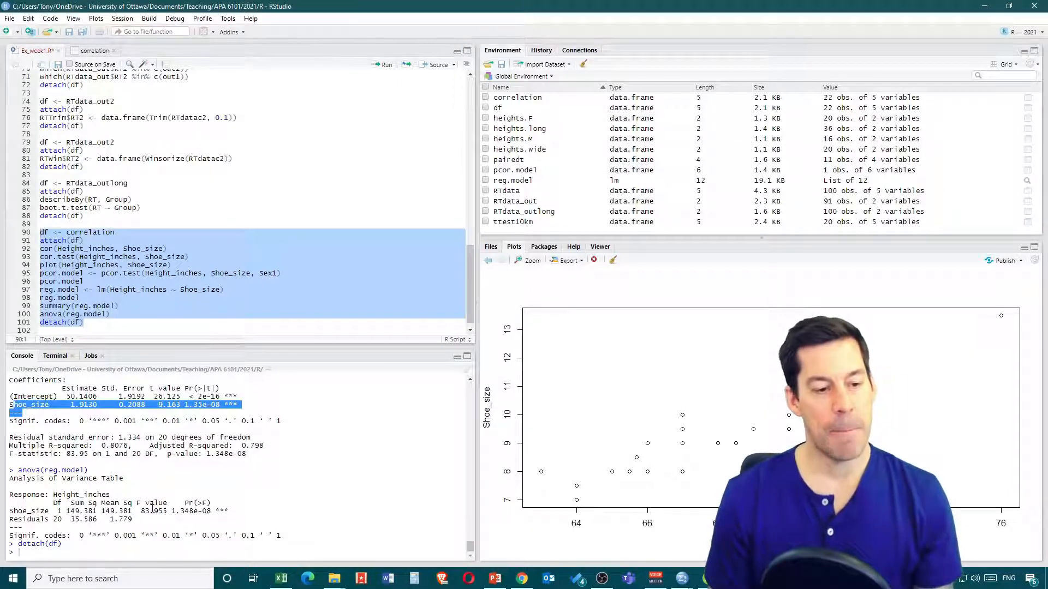
{"action": "left_click_drag", "start_coordinate": [141, 512], "coordinate": [167, 512]}
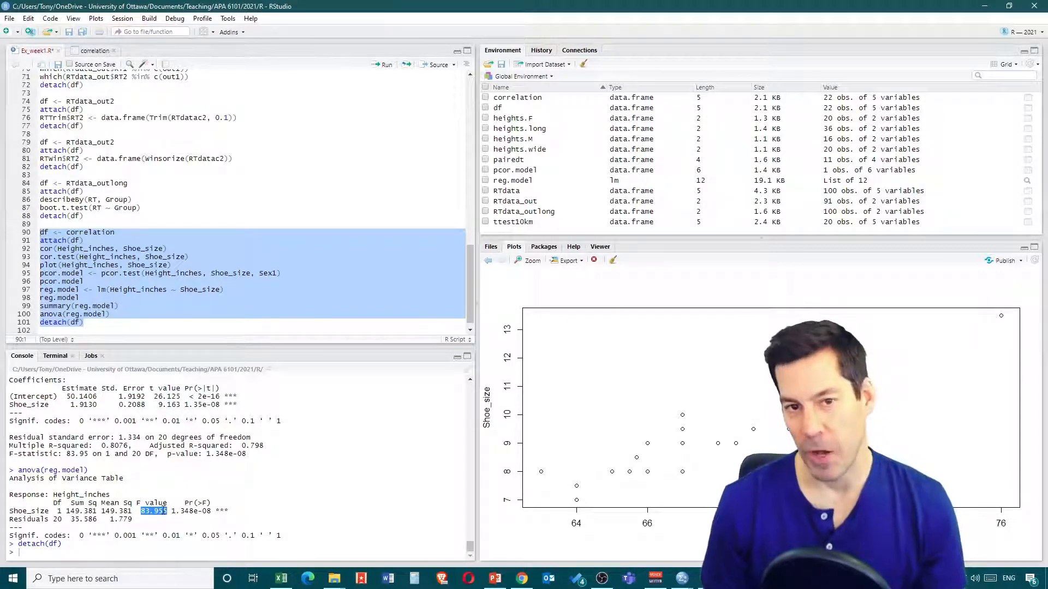
{"action": "left_click", "coordinate": [139, 549]}
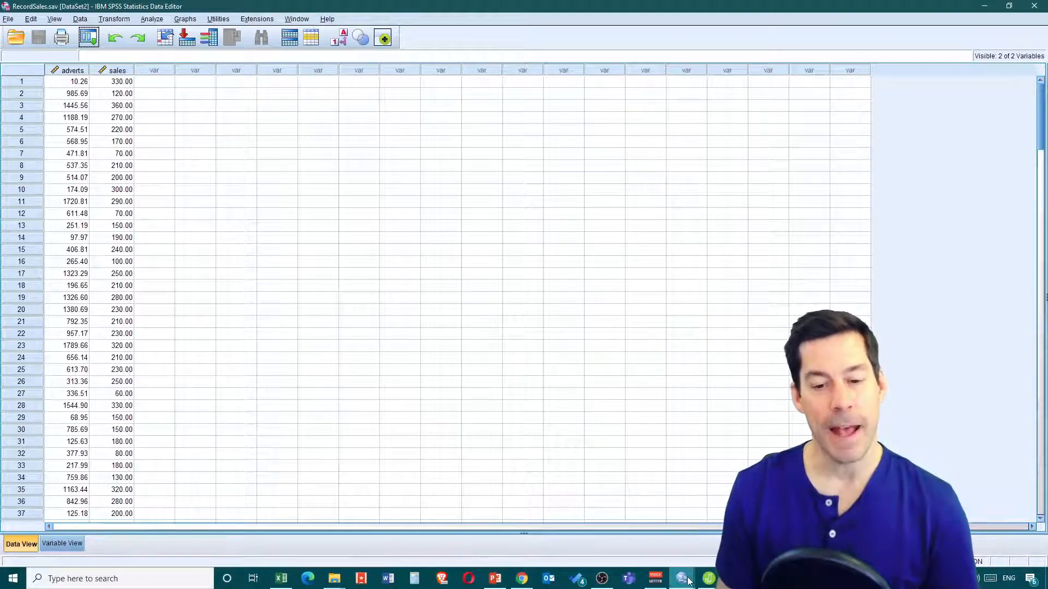
Switch to the SPSS Statistics Viewer output window with the record sales regression tables.
{"action": "mouse_move", "coordinate": [689, 581]}
{"action": "left_click", "coordinate": [676, 527]}
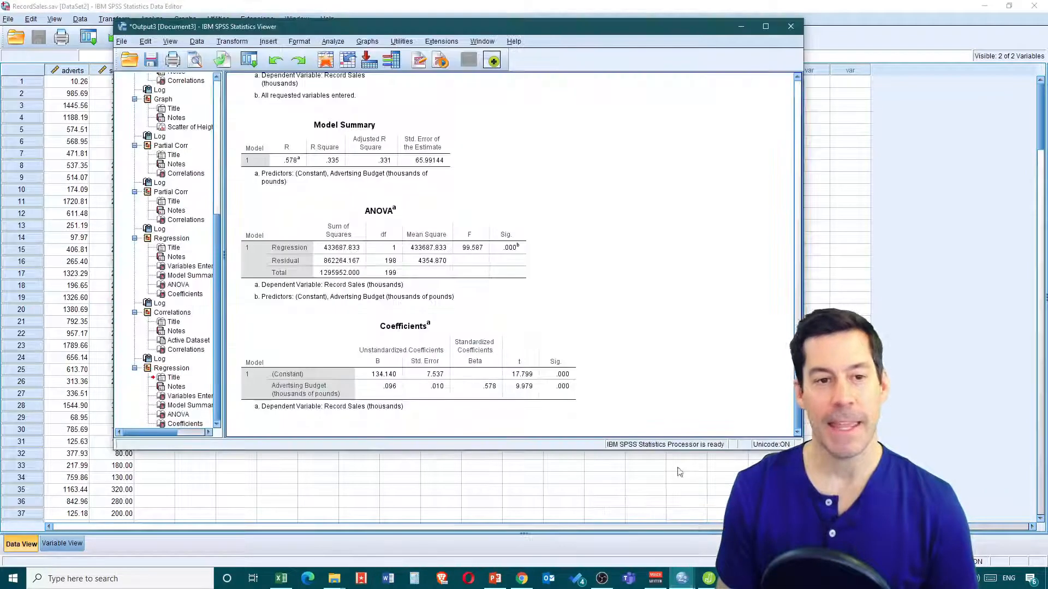